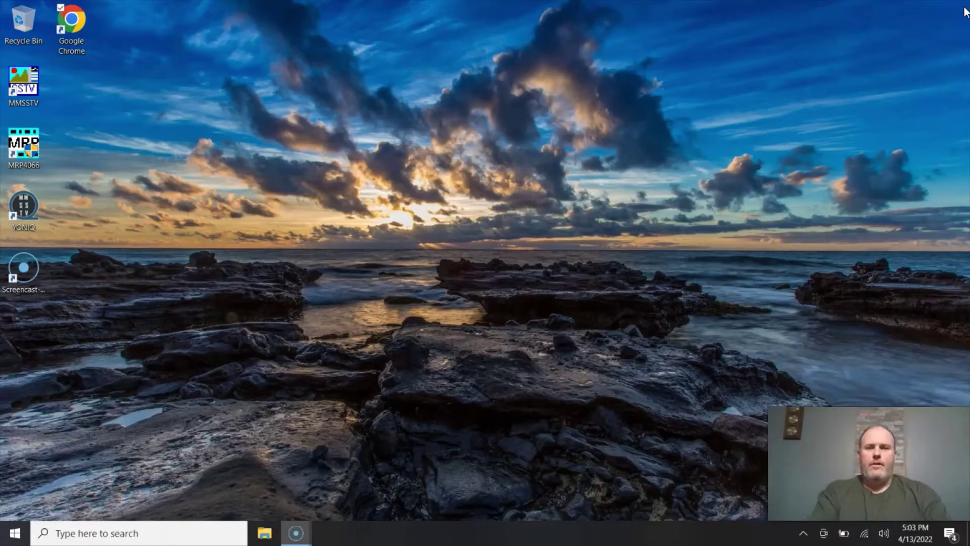
Launch Google Chrome and load winlink.org.
{"action": "double_click", "coordinate": [82, 19]}
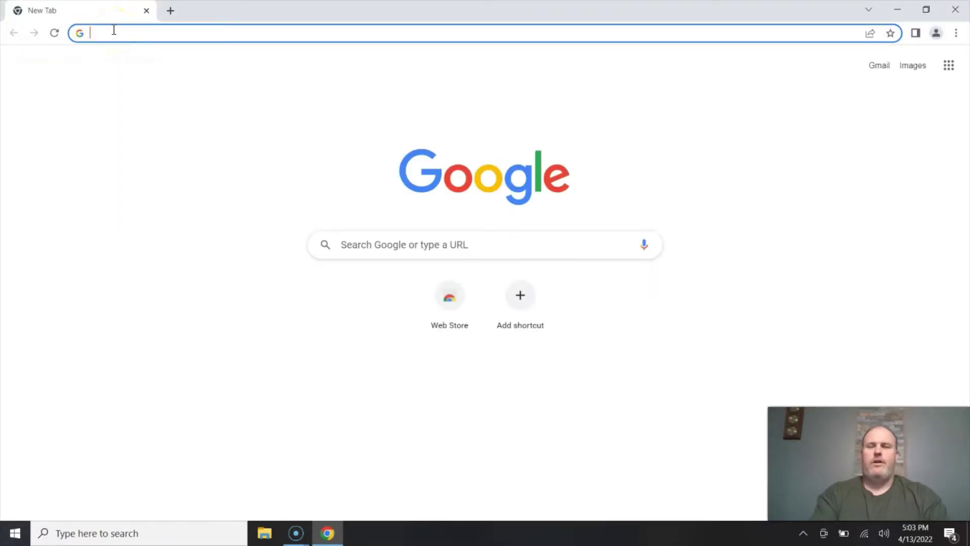
{"action": "type", "text": "win"}
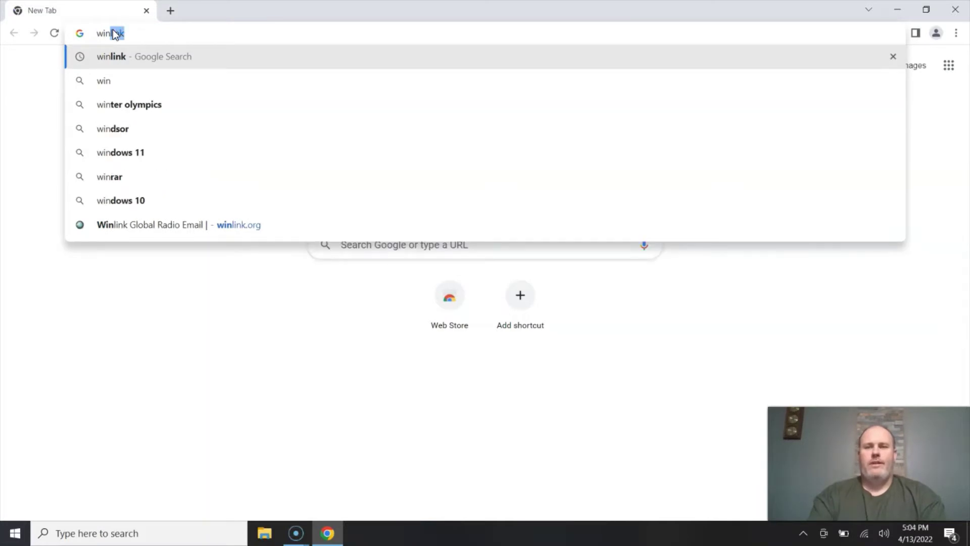
{"action": "type", "text": "link.or"}
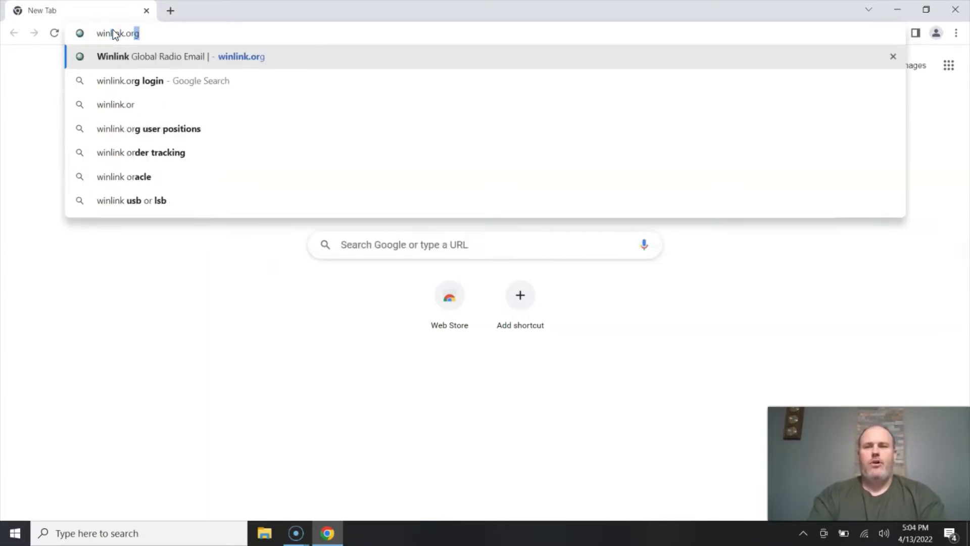
{"action": "type", "text": "g"}
{"action": "key", "text": "Return"}
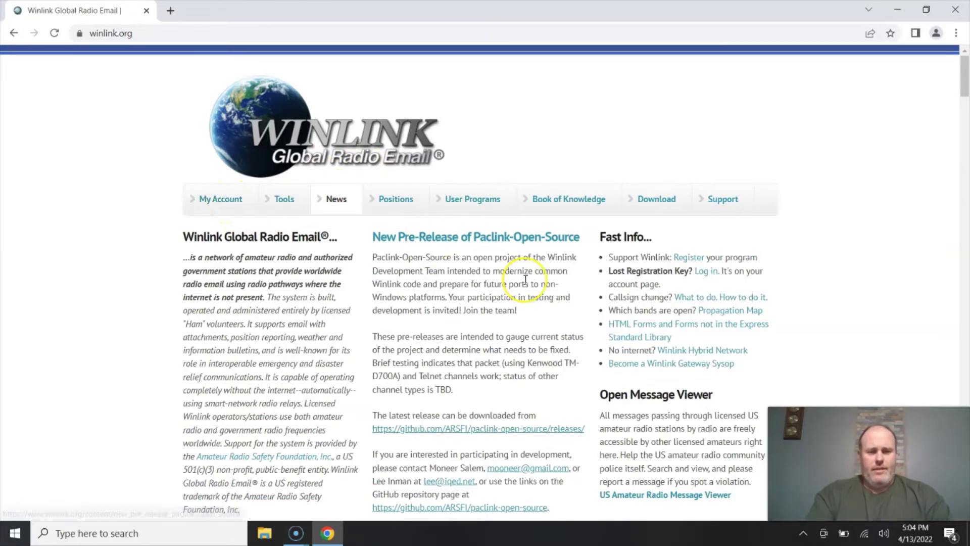
Look over the Winlink.org home page and go to the My Account page.
{"action": "scroll", "coordinate": [525, 279], "scroll_direction": "down", "scroll_amount": 18}
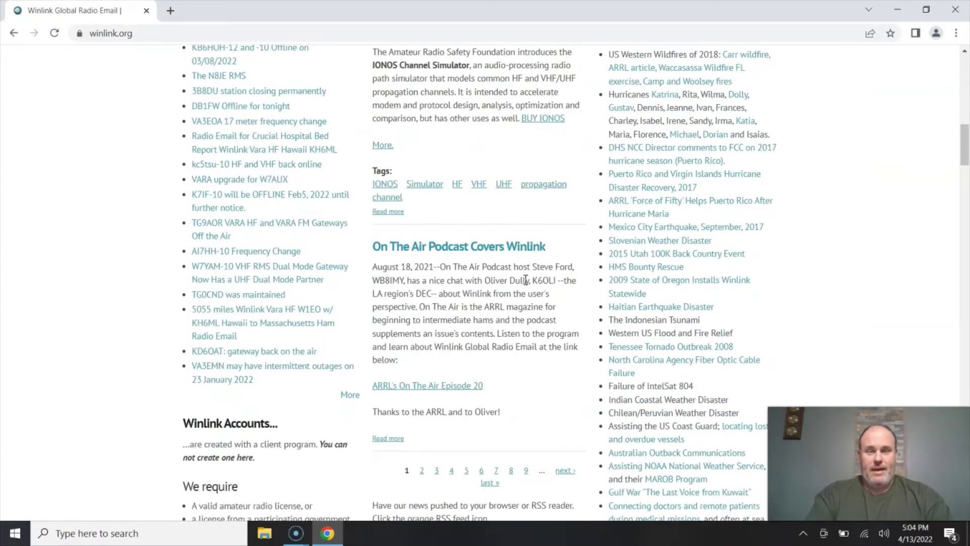
{"action": "scroll", "coordinate": [525, 280], "scroll_direction": "down", "scroll_amount": 8}
{"action": "scroll", "coordinate": [525, 280], "scroll_direction": "up", "scroll_amount": 20}
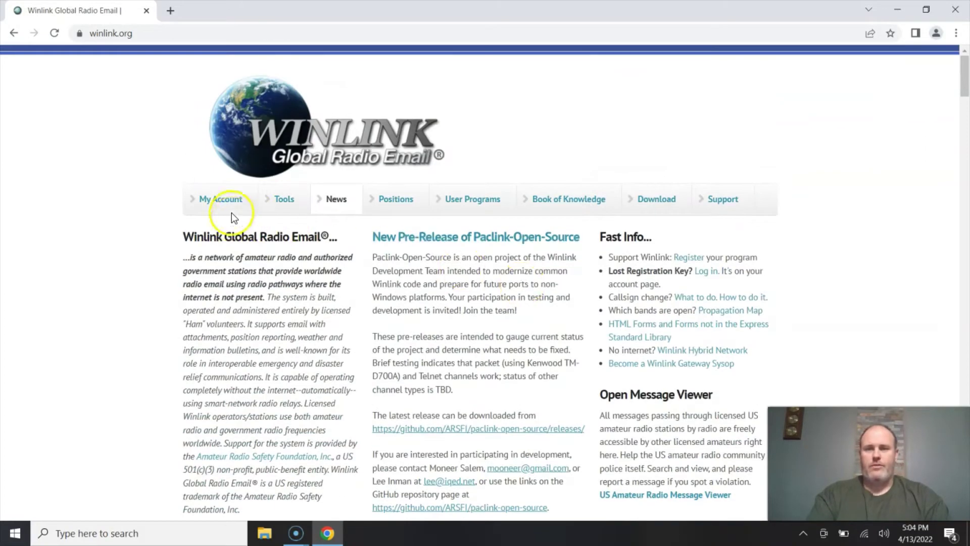
{"action": "left_click", "coordinate": [230, 210]}
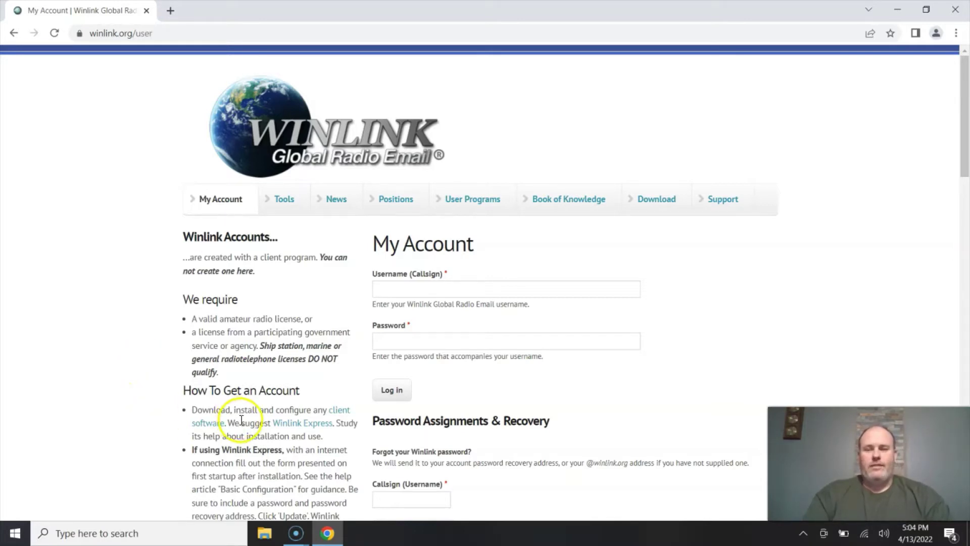
{"action": "left_click_drag", "start_coordinate": [239, 422], "coordinate": [346, 423]}
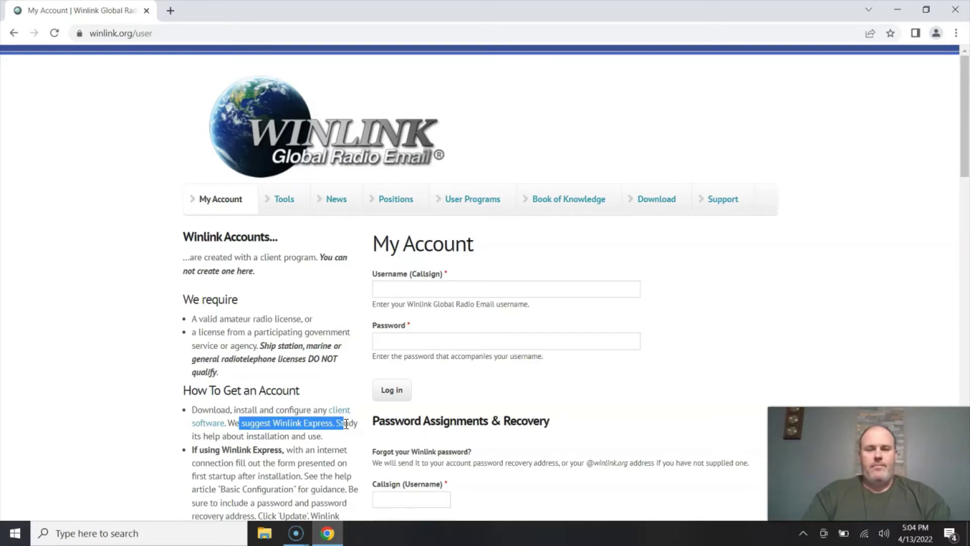
{"action": "scroll", "coordinate": [345, 423], "scroll_direction": "down", "scroll_amount": 3}
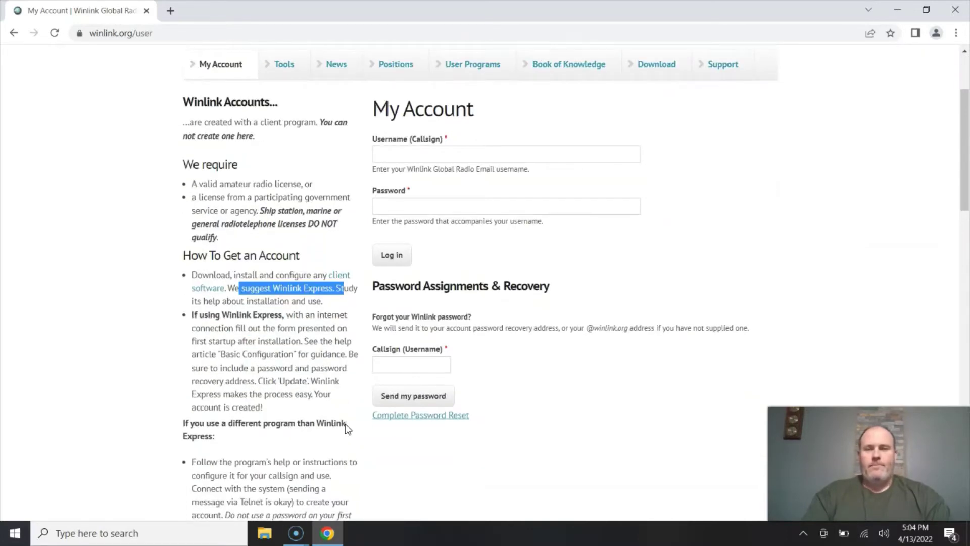
{"action": "scroll", "coordinate": [335, 373], "scroll_direction": "down", "scroll_amount": 3}
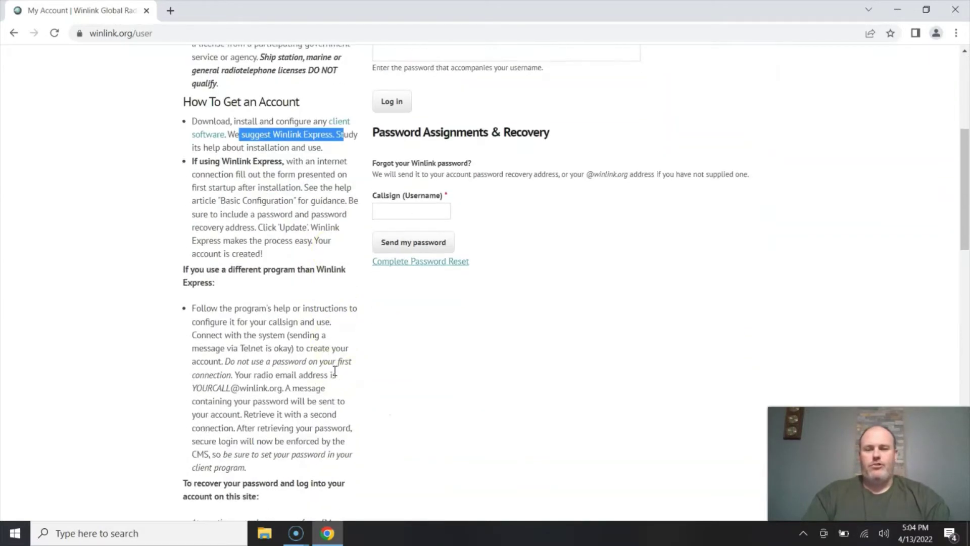
{"action": "scroll", "coordinate": [335, 372], "scroll_direction": "down", "scroll_amount": 7}
{"action": "left_click_drag", "start_coordinate": [309, 372], "coordinate": [281, 352]}
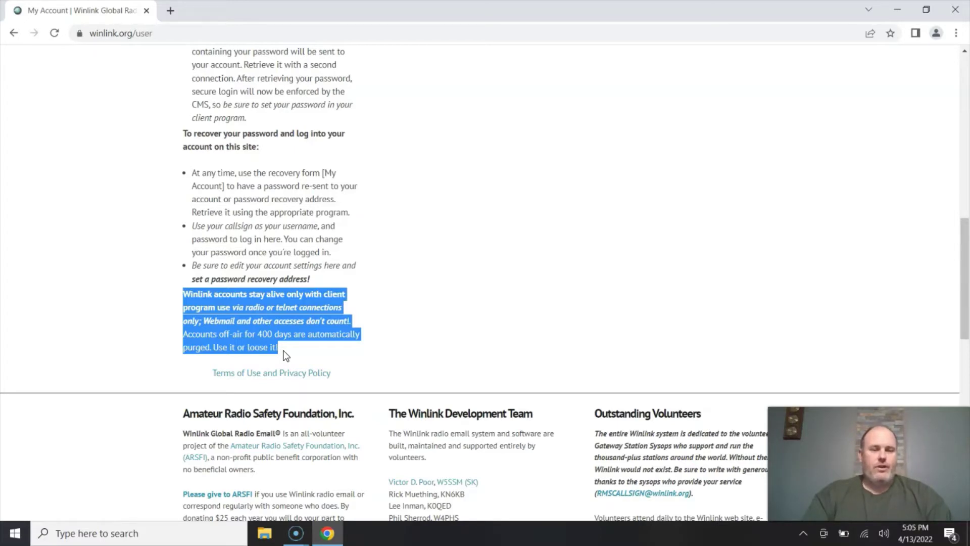
{"action": "key", "text": "Home"}
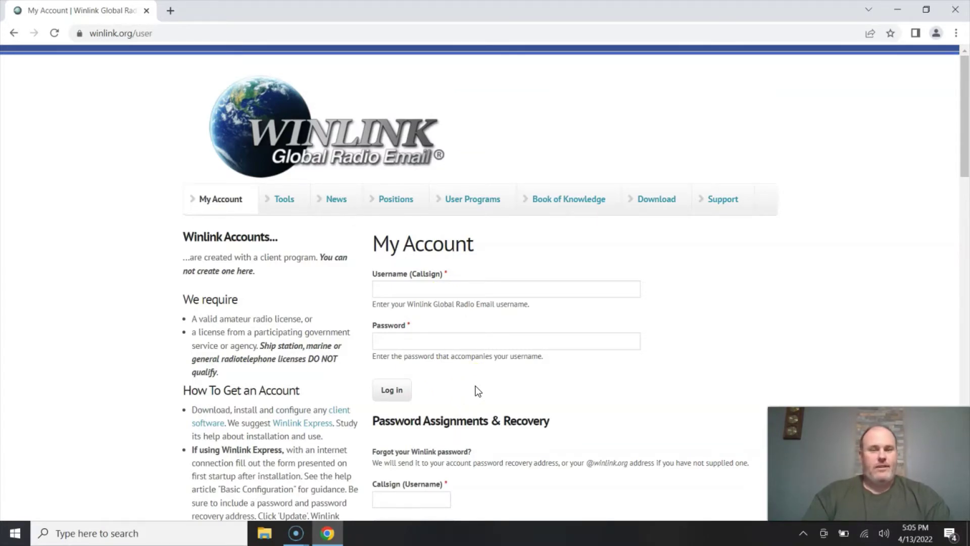
{"action": "scroll", "coordinate": [478, 391], "scroll_direction": "down", "scroll_amount": 10}
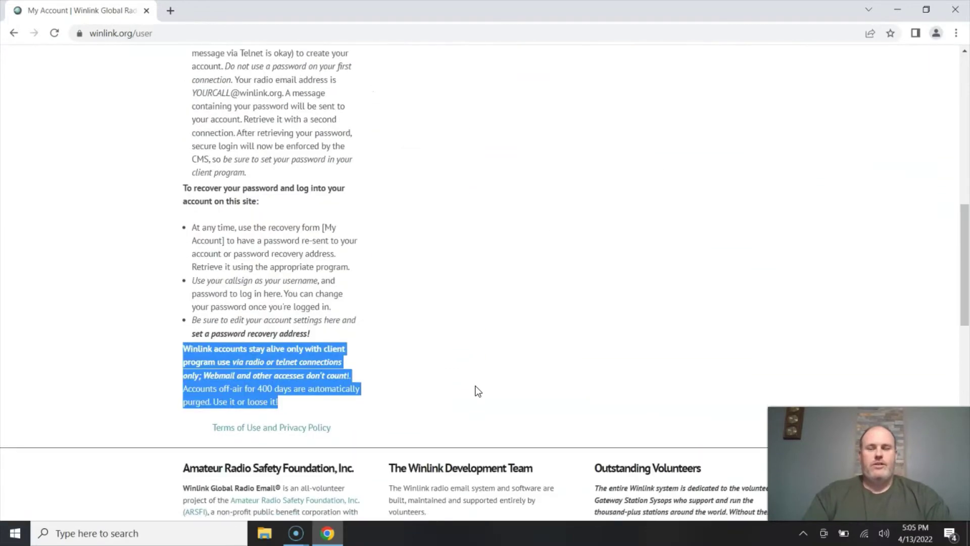
{"action": "scroll", "coordinate": [474, 390], "scroll_direction": "up", "scroll_amount": 6}
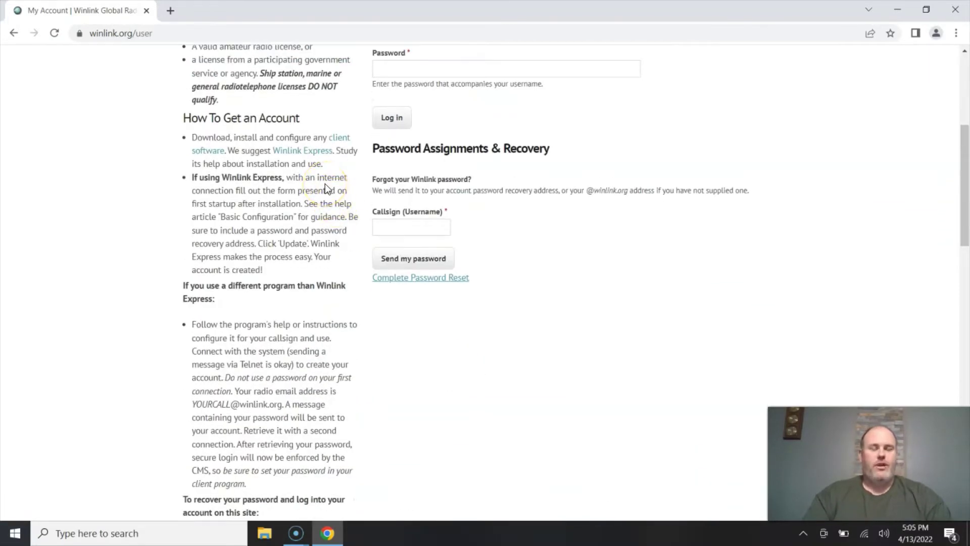
{"action": "scroll", "coordinate": [326, 185], "scroll_direction": "down", "scroll_amount": 5}
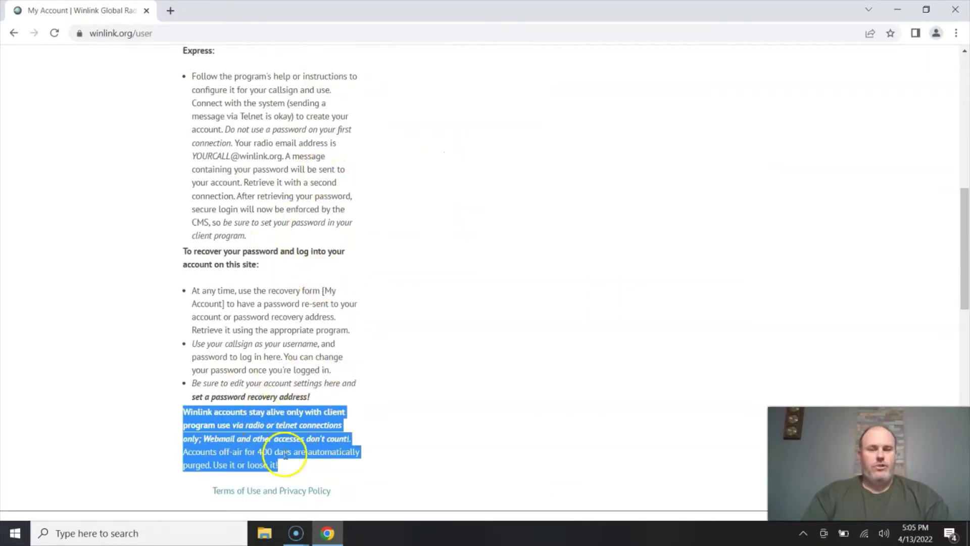
{"action": "scroll", "coordinate": [392, 314], "scroll_direction": "up", "scroll_amount": 6}
{"action": "scroll", "coordinate": [390, 309], "scroll_direction": "up", "scroll_amount": 3}
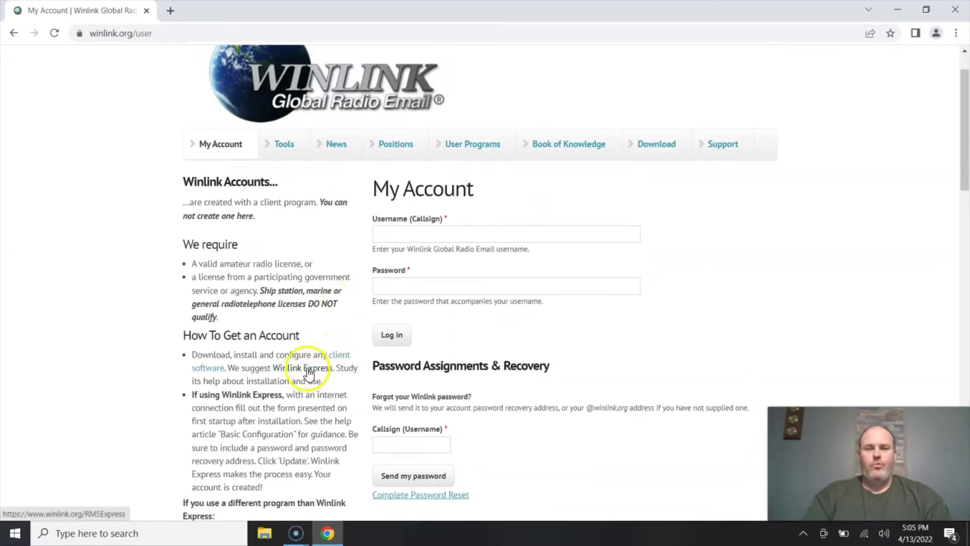
From the Winlink Express page, download the current production version zip (37.4 MB).
{"action": "left_click", "coordinate": [309, 372]}
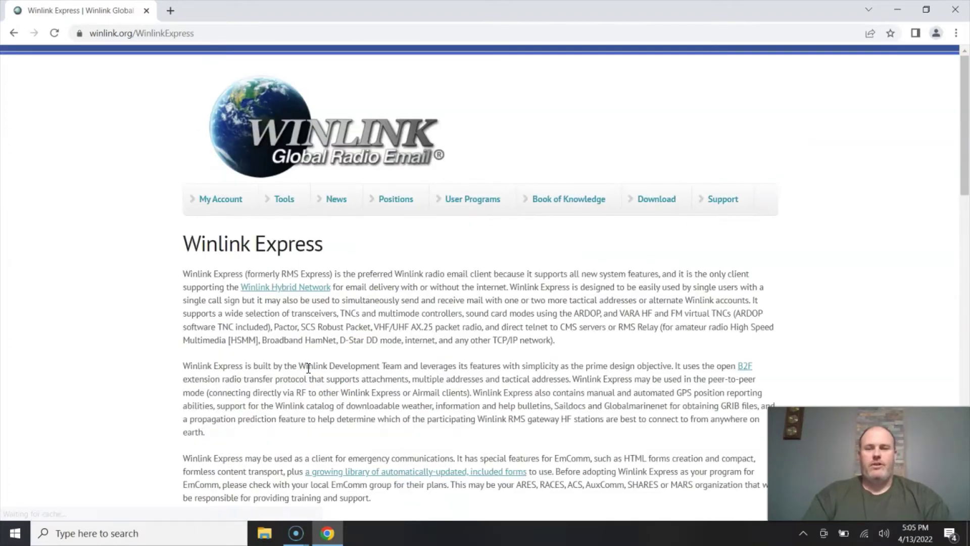
{"action": "scroll", "coordinate": [309, 368], "scroll_direction": "down", "scroll_amount": 3}
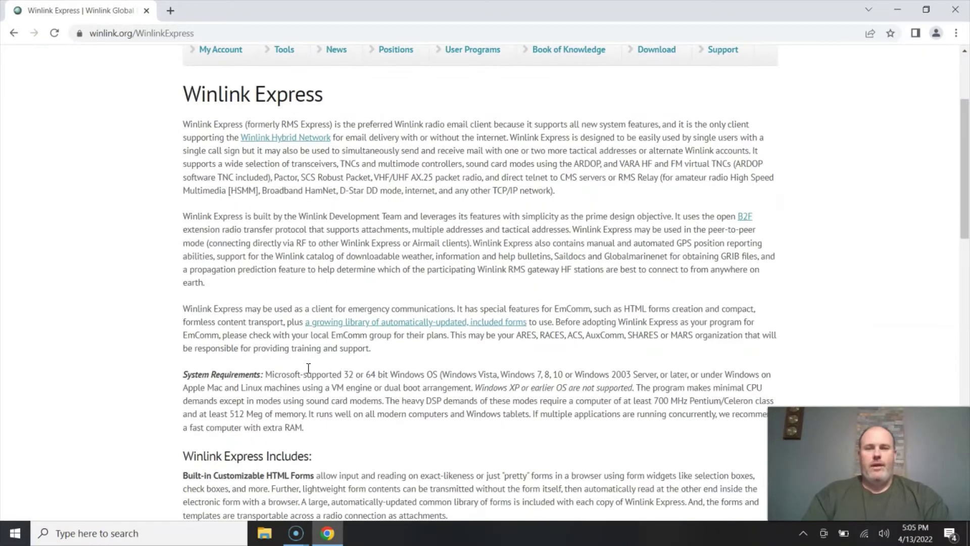
{"action": "scroll", "coordinate": [308, 368], "scroll_direction": "down", "scroll_amount": 2}
{"action": "scroll", "coordinate": [310, 368], "scroll_direction": "up", "scroll_amount": 2}
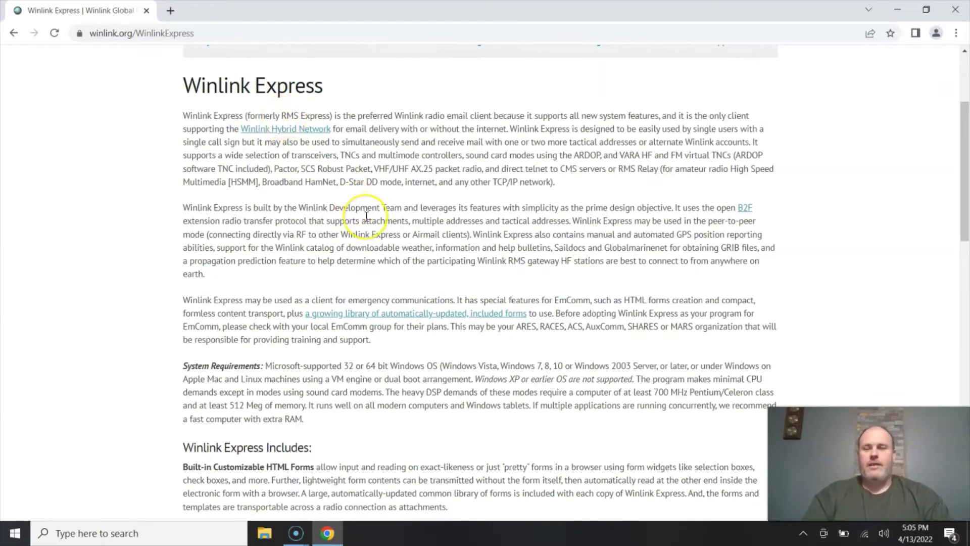
{"action": "scroll", "coordinate": [364, 215], "scroll_direction": "down", "scroll_amount": 2}
{"action": "scroll", "coordinate": [366, 218], "scroll_direction": "down", "scroll_amount": 7}
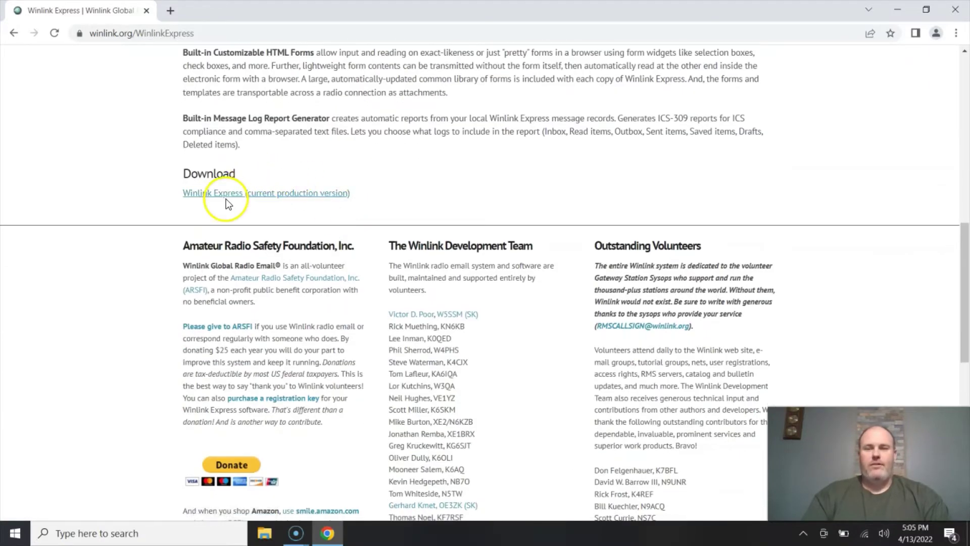
{"action": "left_click", "coordinate": [226, 199]}
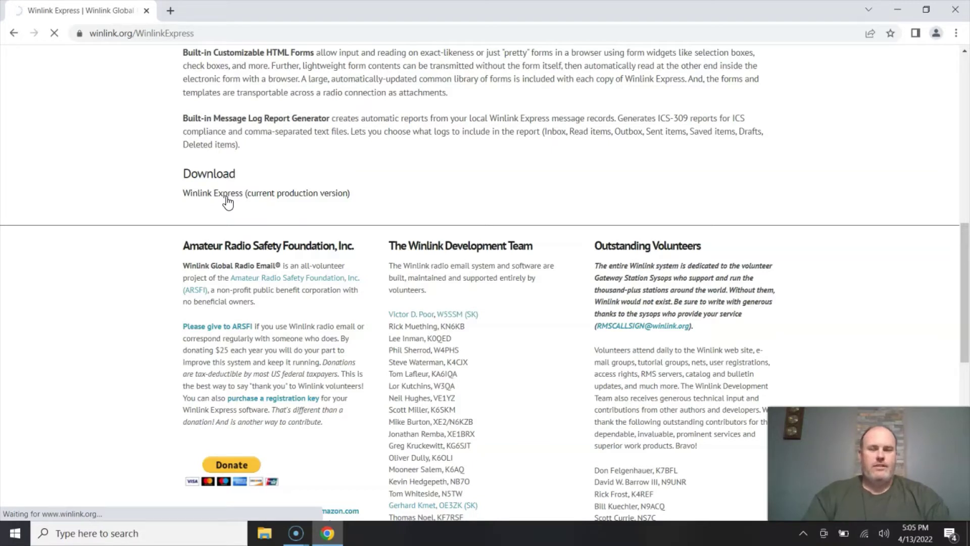
{"action": "left_click", "coordinate": [381, 303]}
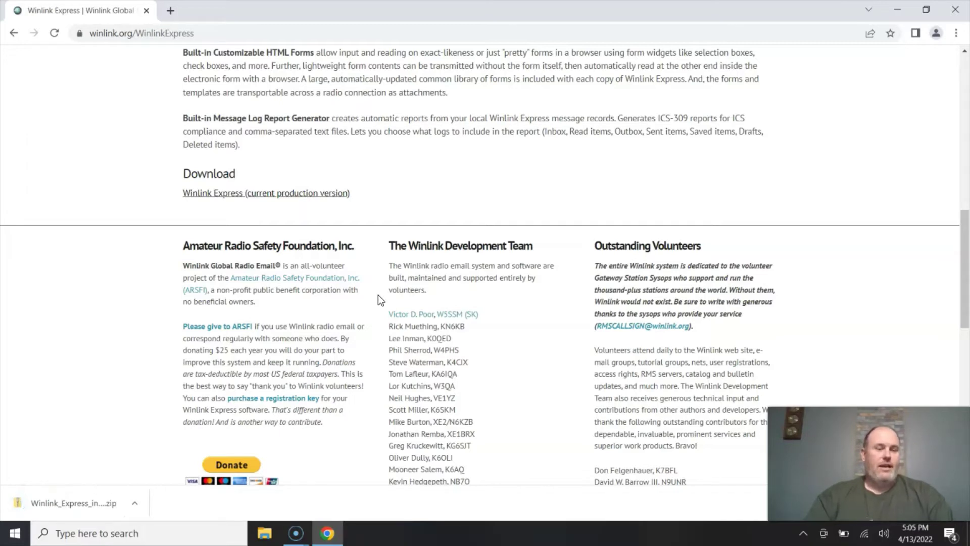
Open the downloaded zip and run Winlink_Express_install past the SmartScreen warning.
{"action": "left_click", "coordinate": [135, 503]}
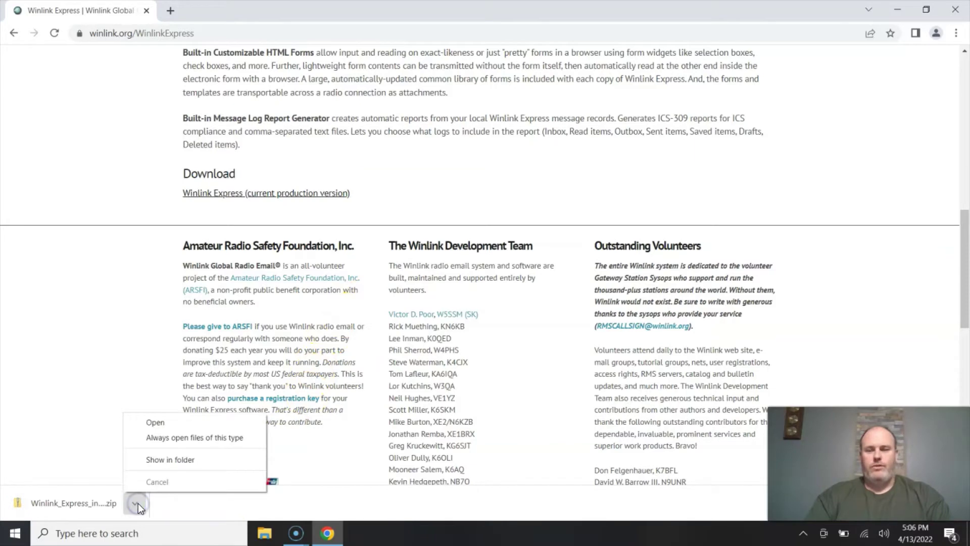
{"action": "left_click", "coordinate": [166, 426]}
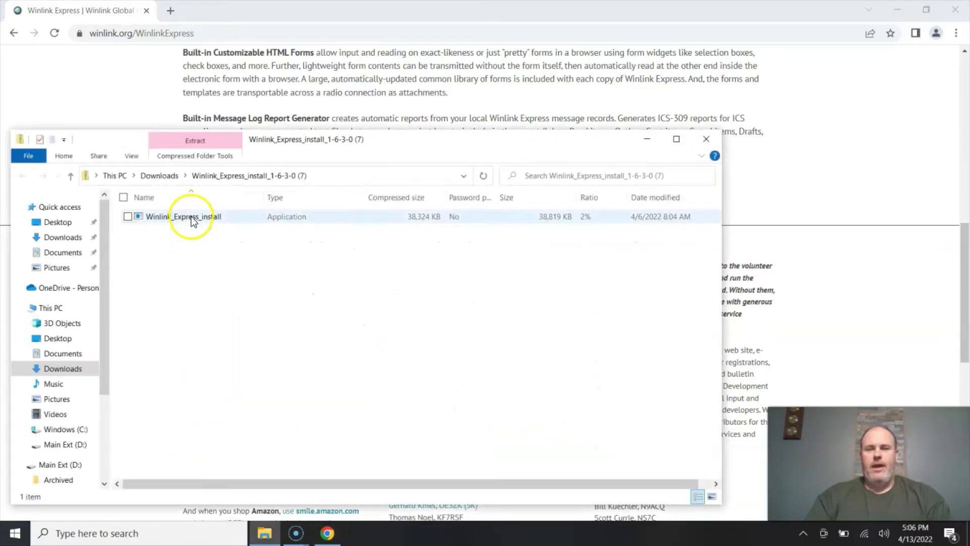
{"action": "left_click", "coordinate": [191, 216]}
{"action": "double_click", "coordinate": [191, 217]}
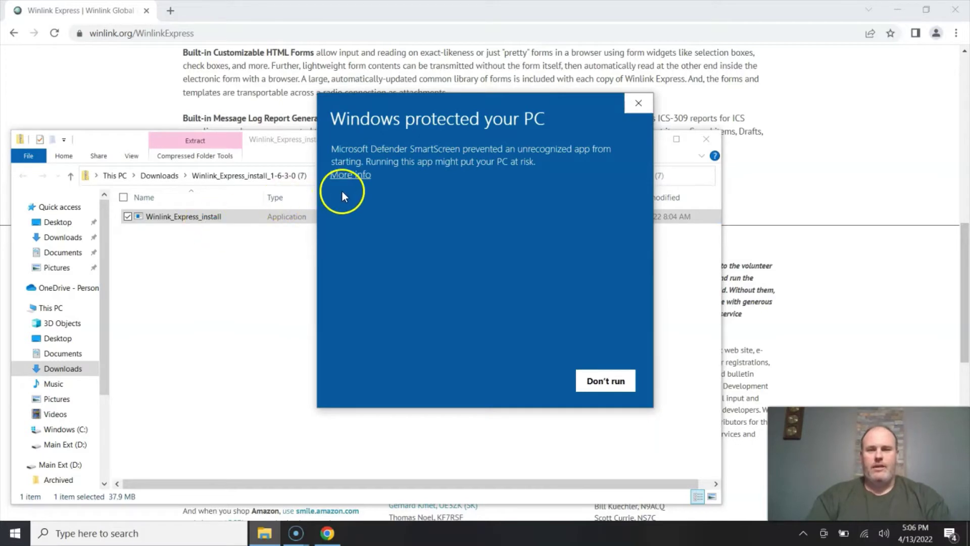
{"action": "left_click", "coordinate": [347, 174]}
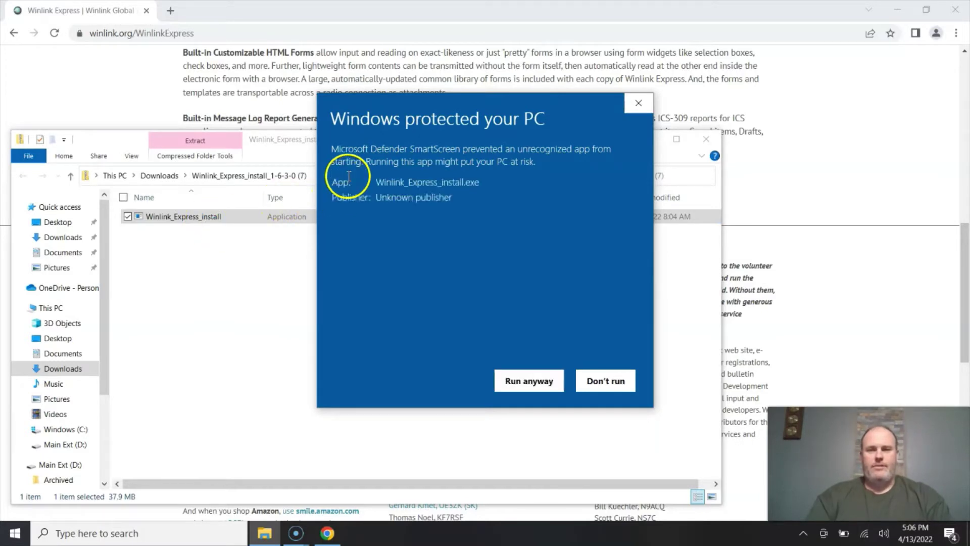
{"action": "left_click", "coordinate": [548, 386]}
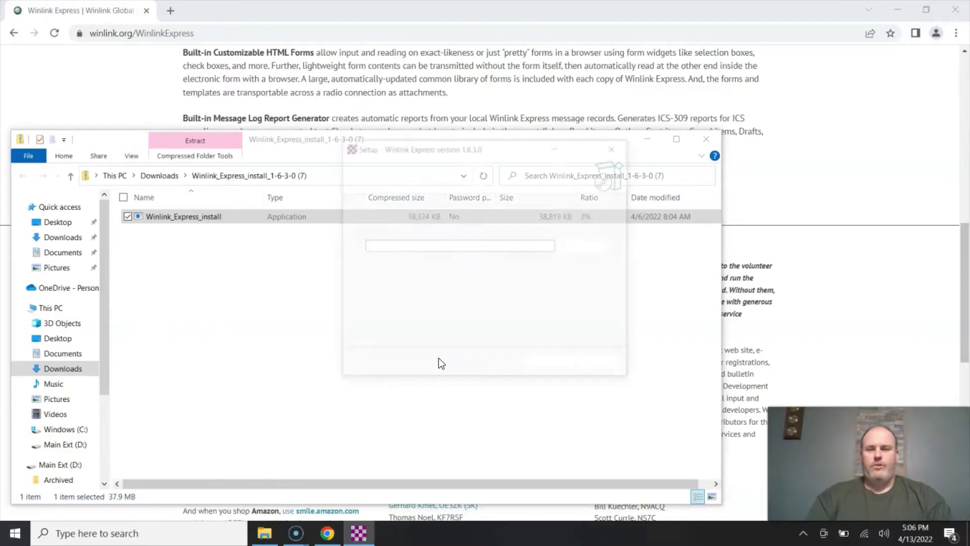
Install Winlink Express 1.6.3.0 to C:\RMS Express with a desktop shortcut, then launch it.
{"action": "left_click", "coordinate": [560, 365]}
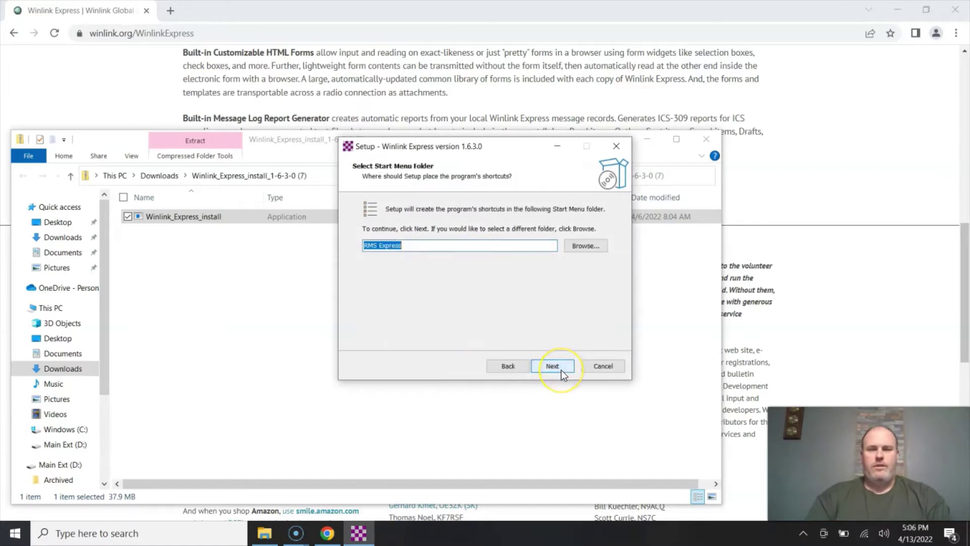
{"action": "left_click", "coordinate": [561, 370]}
{"action": "left_click", "coordinate": [369, 245]}
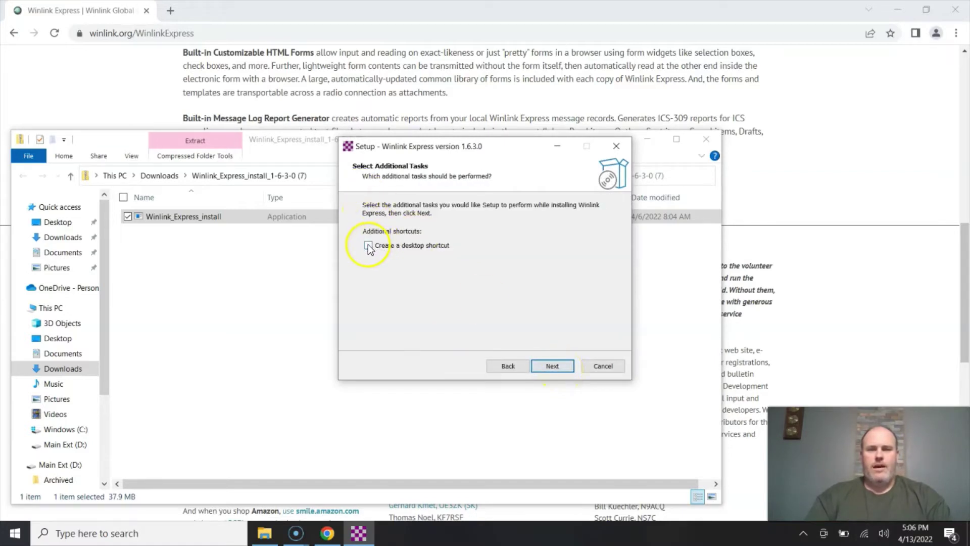
{"action": "left_click", "coordinate": [562, 366]}
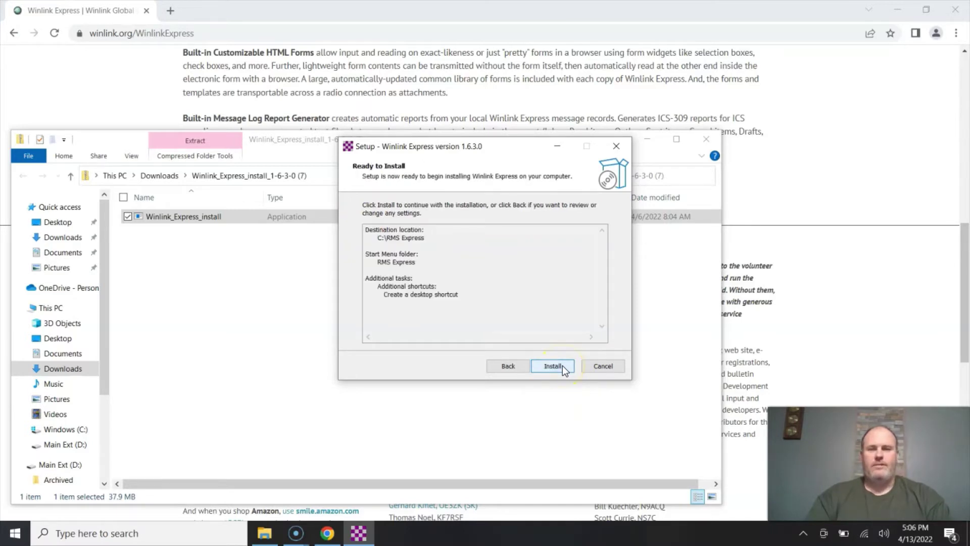
{"action": "left_click", "coordinate": [563, 366]}
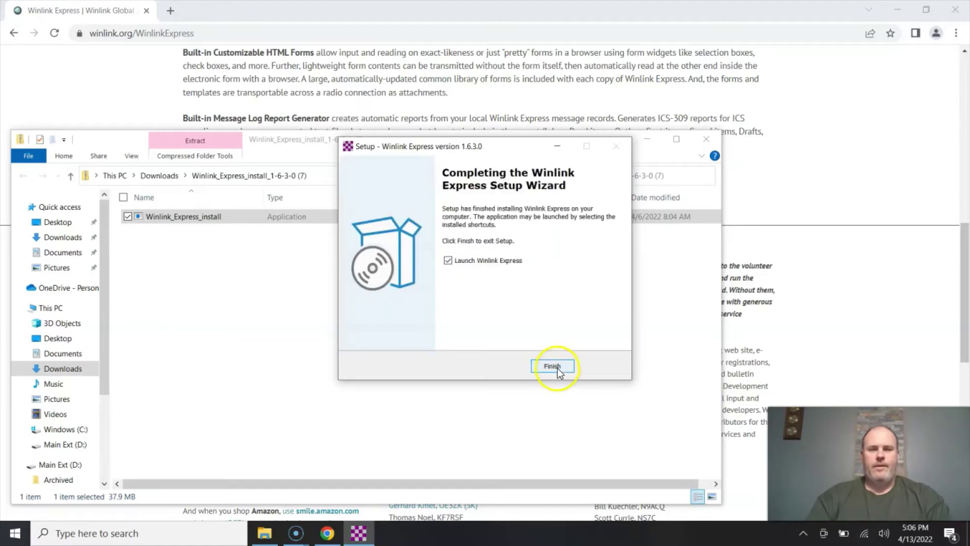
{"action": "left_click", "coordinate": [553, 367]}
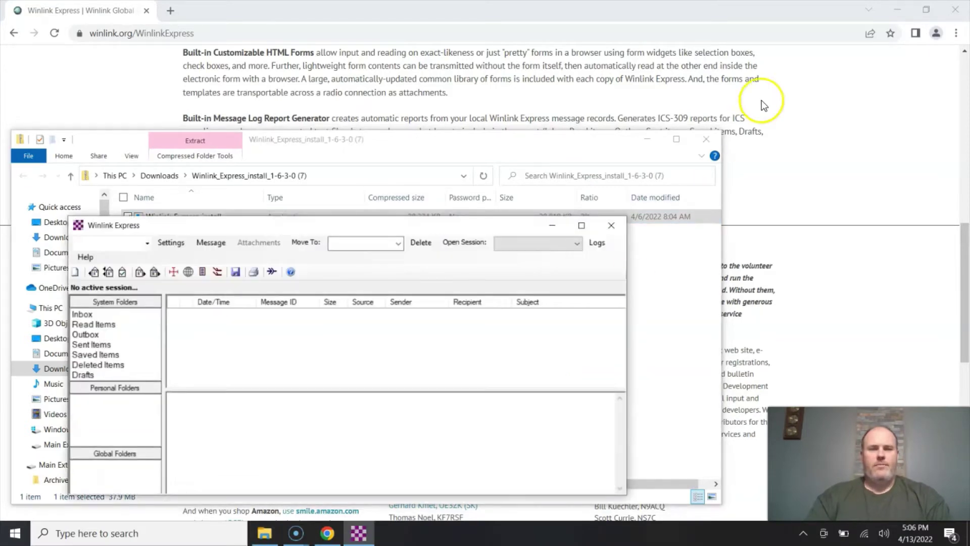
Close File Explorer and Chrome, and move the Properties dialog to the upper right.
{"action": "left_click", "coordinate": [709, 144]}
{"action": "left_click", "coordinate": [956, 10]}
{"action": "left_click_drag", "start_coordinate": [492, 146], "coordinate": [731, 41]}
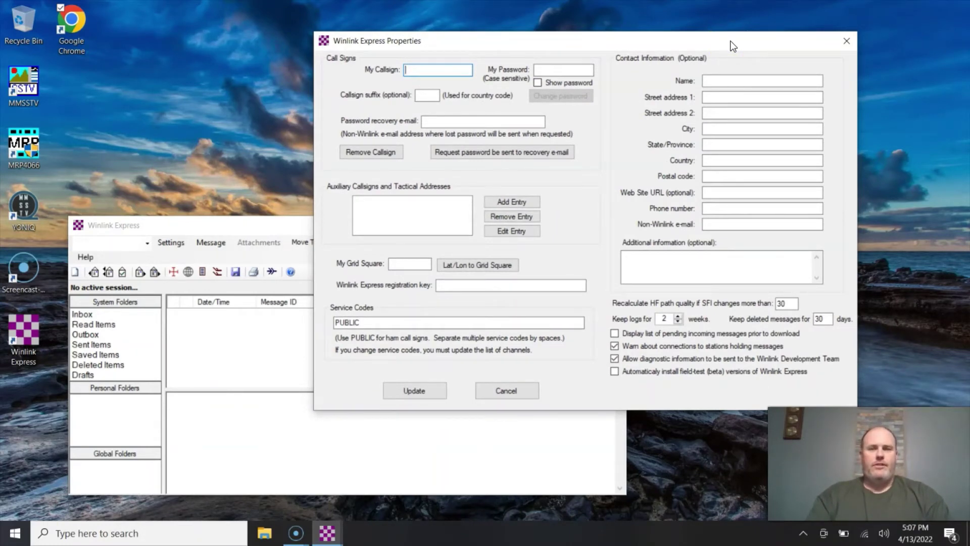
Enter the station's callsign and the account password.
{"action": "left_click", "coordinate": [471, 70]}
{"action": "type", "text": "W4OPS"}
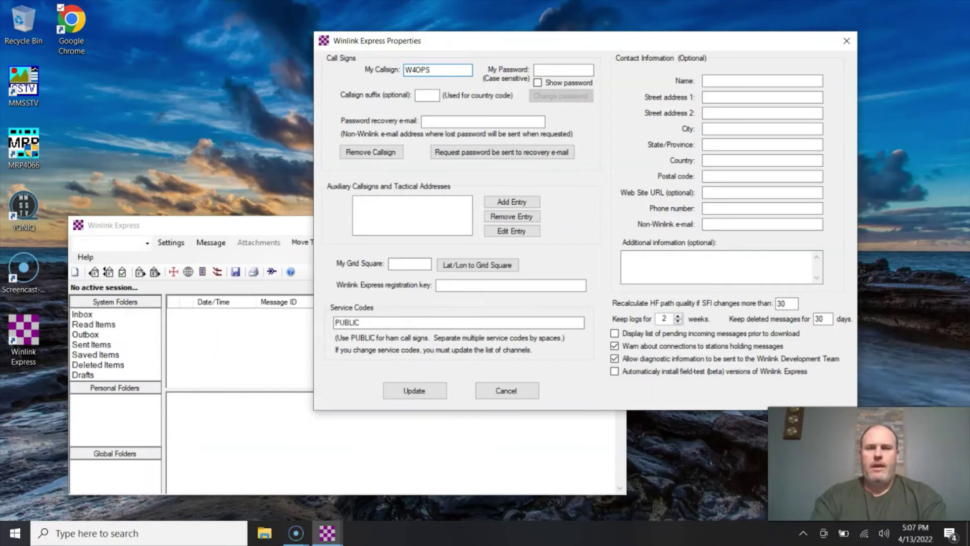
{"action": "key", "text": "Tab"}
{"action": "type", "text": "*********"}
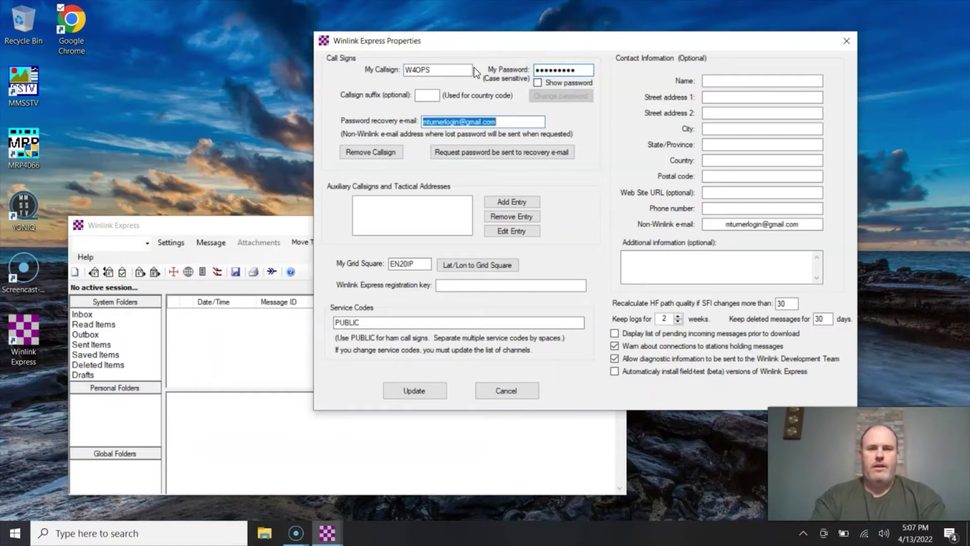
Fill in the password recovery e-mail and grid square EN20IP.
{"action": "key", "text": "Tab"}
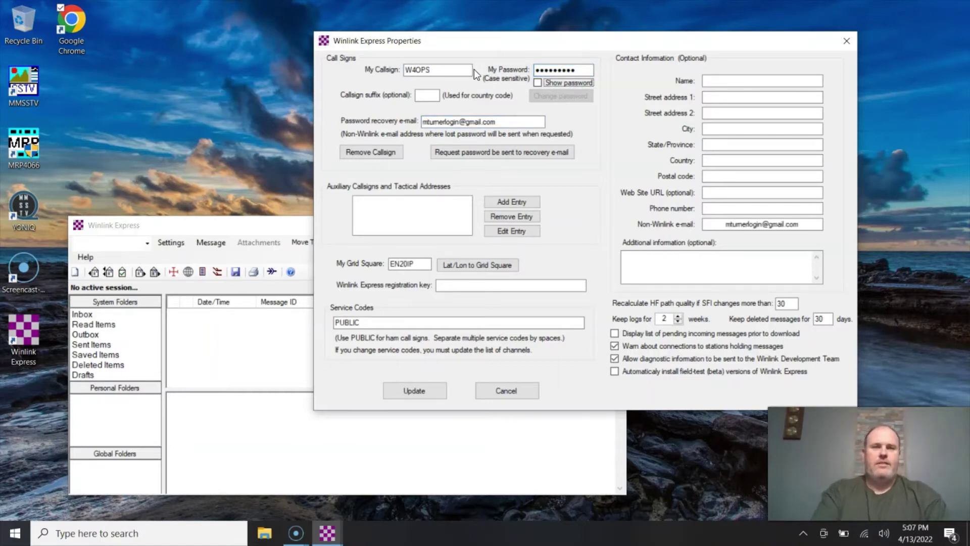
{"action": "left_click", "coordinate": [505, 121]}
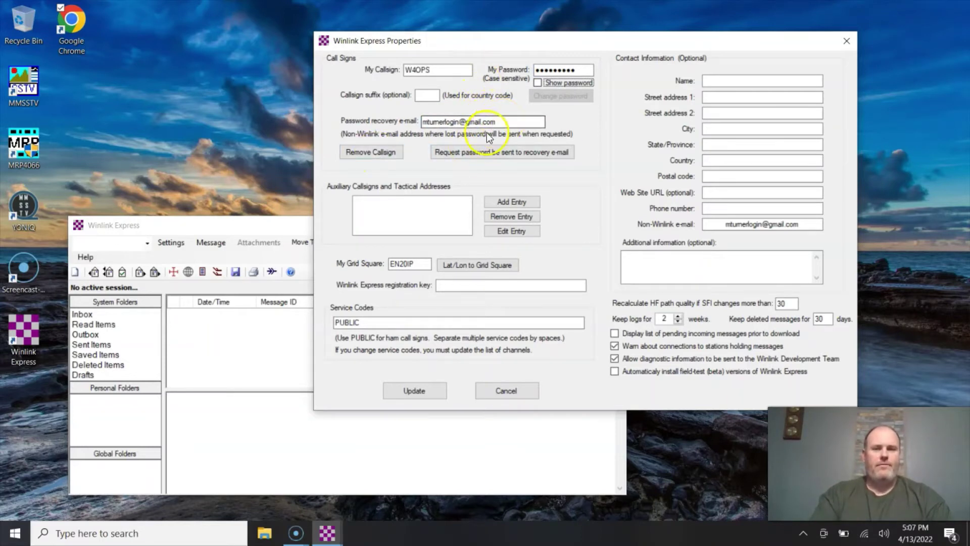
{"action": "left_click", "coordinate": [381, 284]}
{"action": "left_click", "coordinate": [414, 266]}
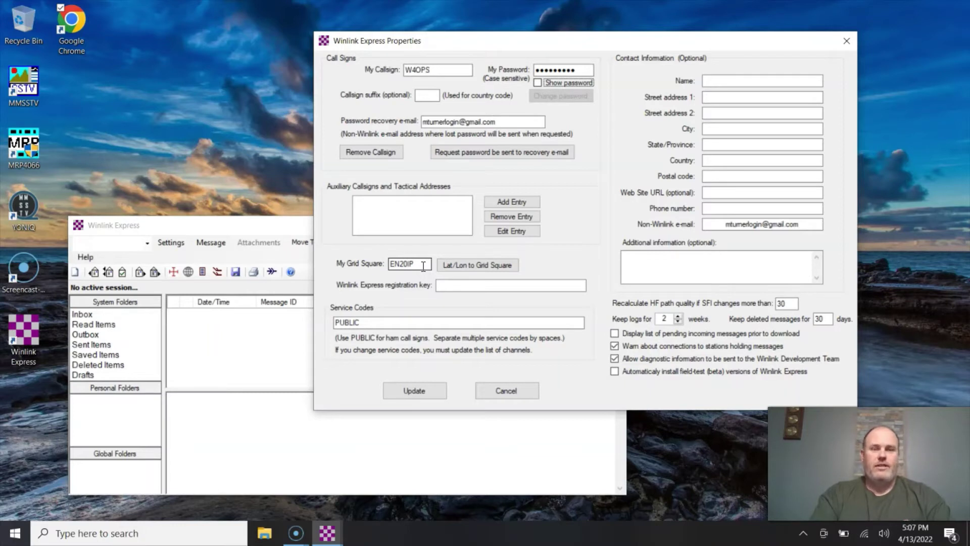
{"action": "left_click", "coordinate": [396, 269]}
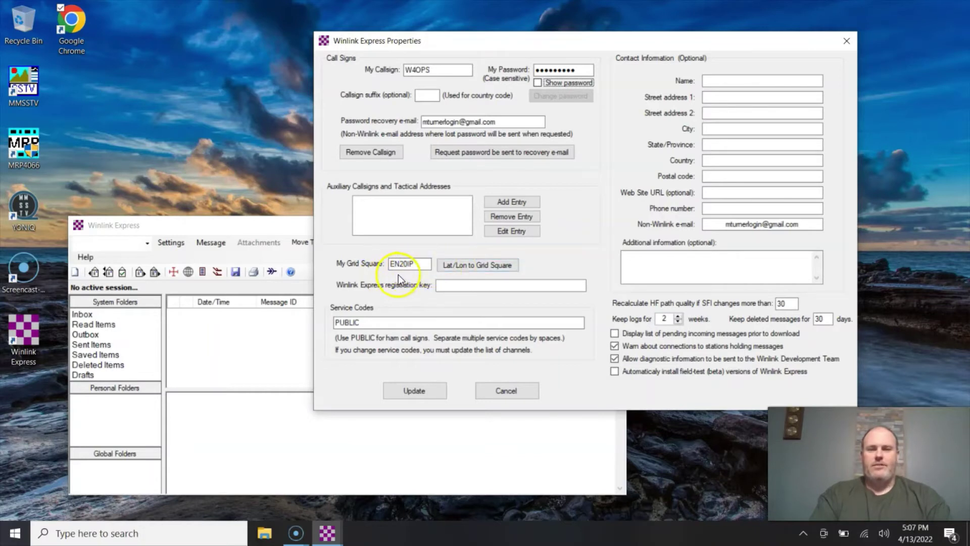
Update the properties, answering No to the incomplete contact information prompt.
{"action": "left_click", "coordinate": [417, 395]}
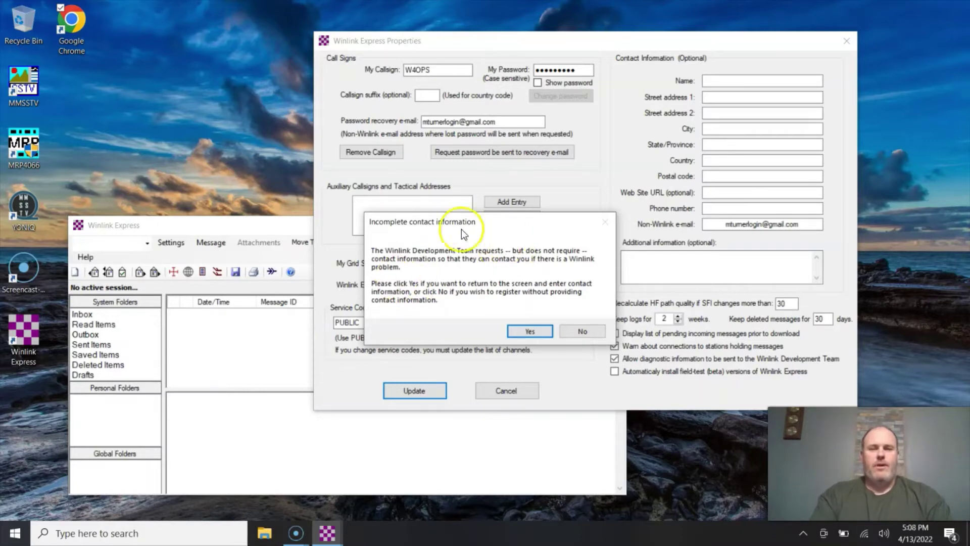
{"action": "left_click", "coordinate": [583, 331]}
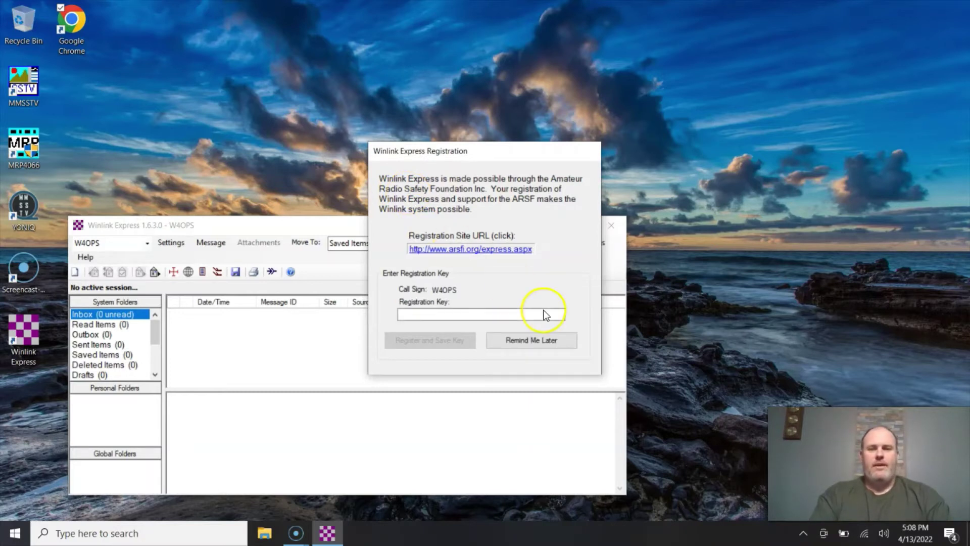
Postpone registration with Remind Me Later and reposition the main window.
{"action": "left_click", "coordinate": [547, 340]}
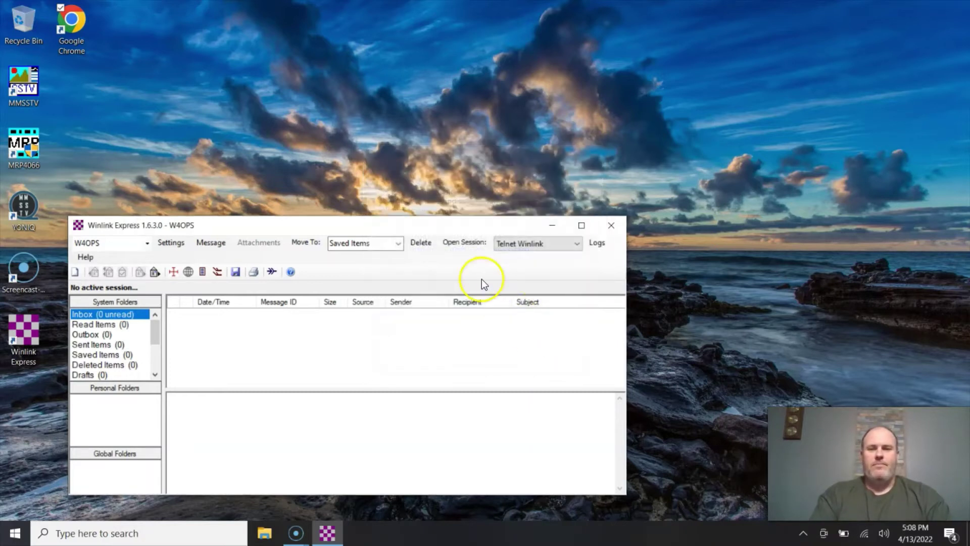
{"action": "left_click_drag", "start_coordinate": [439, 223], "coordinate": [532, 90]}
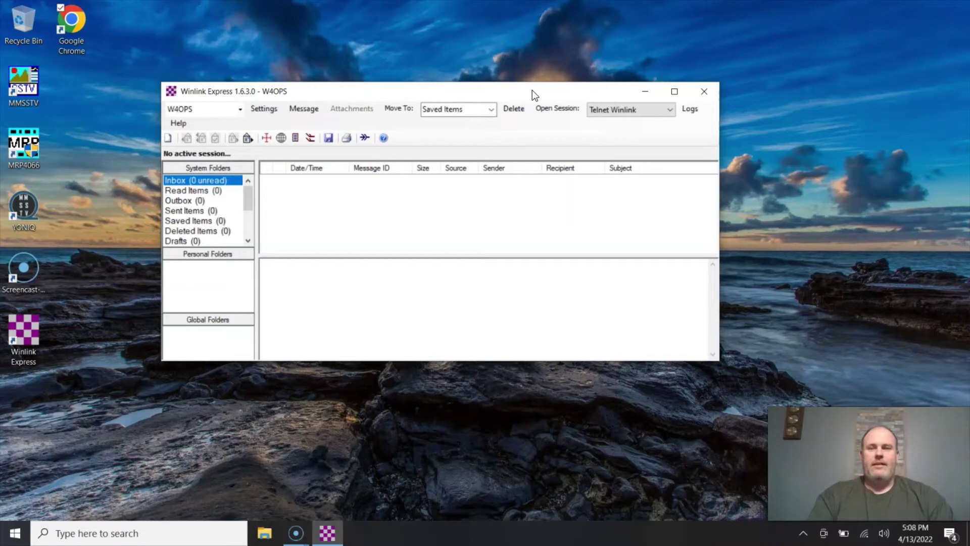
{"action": "left_click_drag", "start_coordinate": [532, 90], "coordinate": [507, 64]}
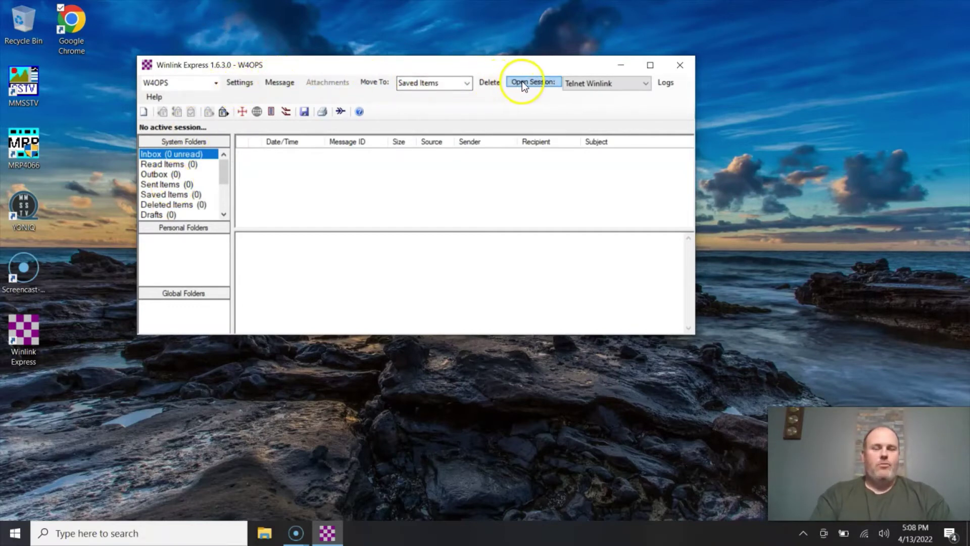
Browse the session type list, leaving Telnet Winlink selected.
{"action": "left_click", "coordinate": [646, 83]}
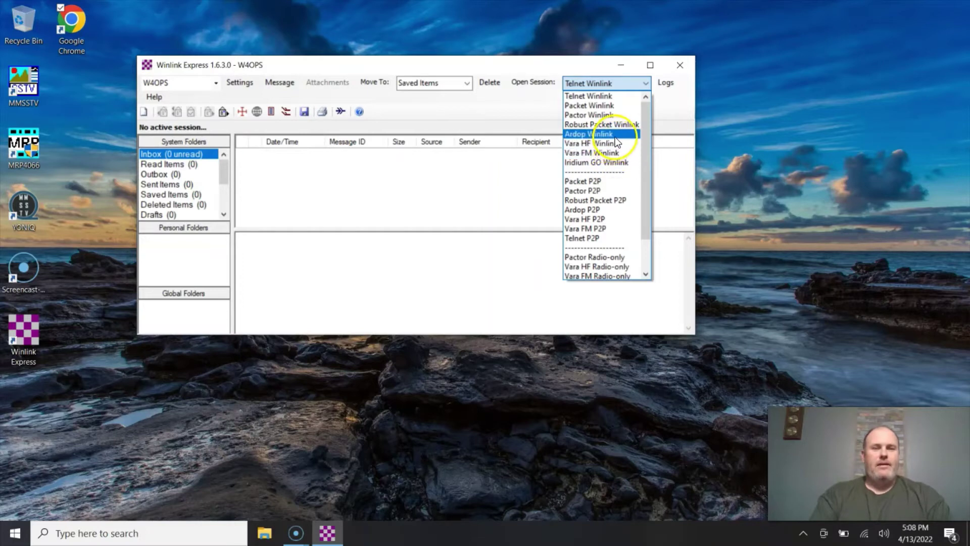
{"action": "left_click", "coordinate": [595, 115]}
{"action": "left_click_drag", "start_coordinate": [595, 113], "coordinate": [612, 144]}
{"action": "scroll", "coordinate": [610, 144], "scroll_direction": "up", "scroll_amount": 1}
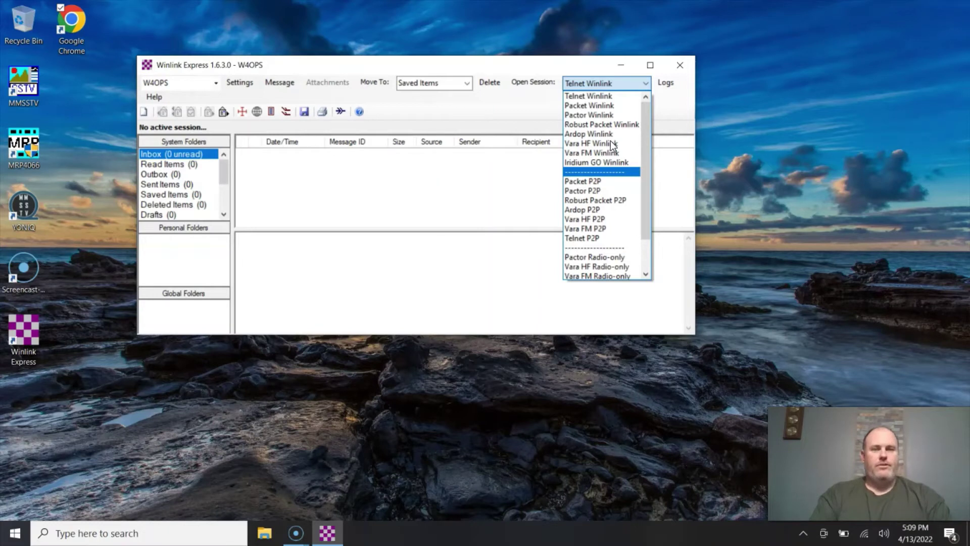
{"action": "left_click_drag", "start_coordinate": [612, 145], "coordinate": [592, 173]}
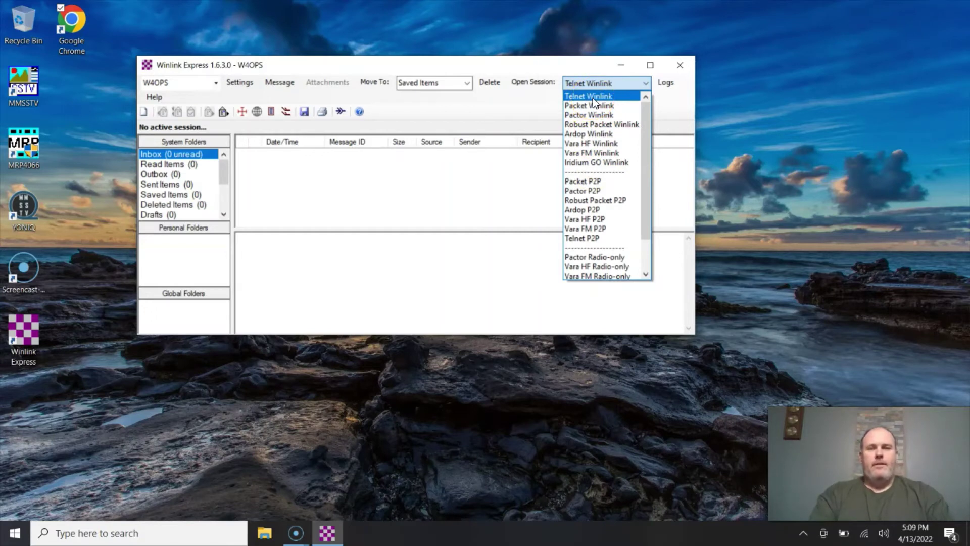
Open a Telnet Winlink session window and move it up to the right.
{"action": "left_click", "coordinate": [593, 98]}
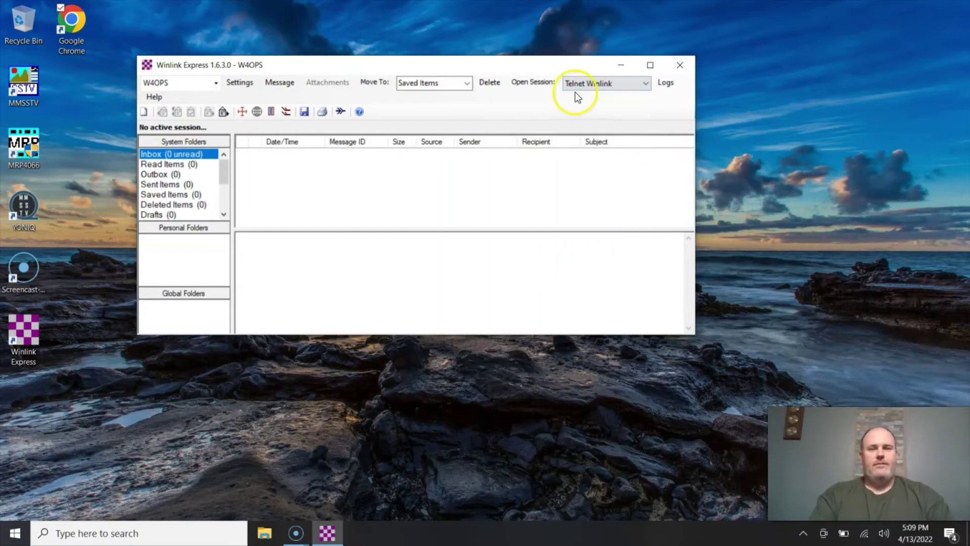
{"action": "left_click", "coordinate": [538, 83]}
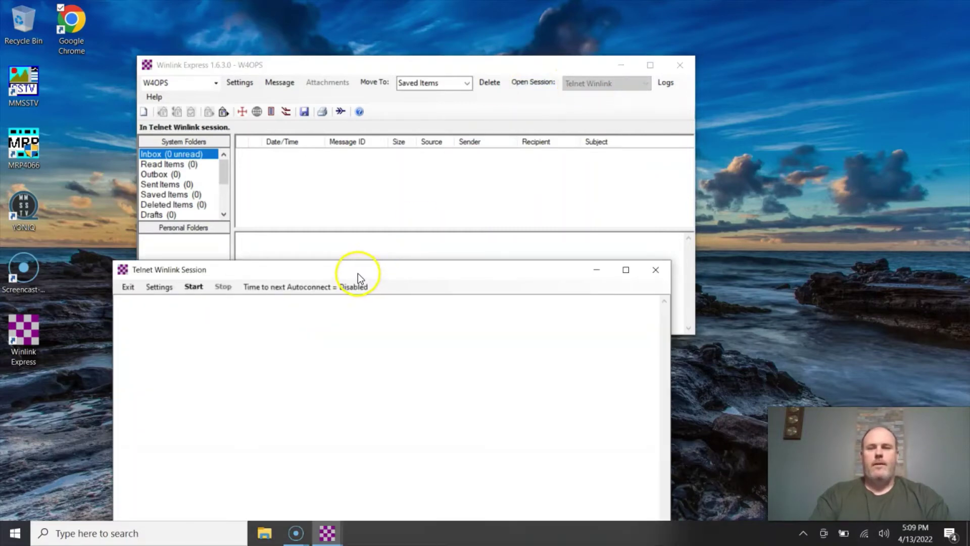
{"action": "left_click_drag", "start_coordinate": [358, 275], "coordinate": [623, 104]}
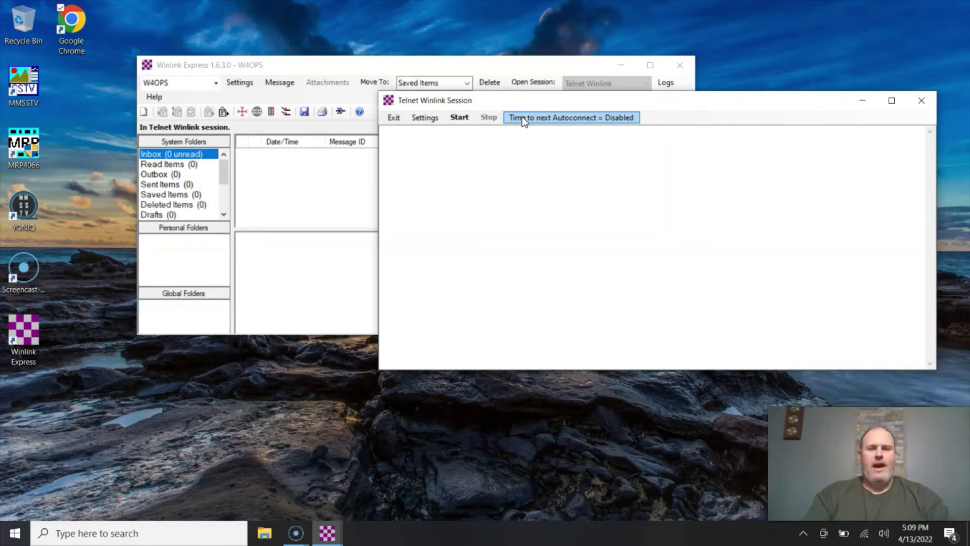
Set the Telnet AutoConnect Time to 30 Minutes.
{"action": "left_click", "coordinate": [438, 119]}
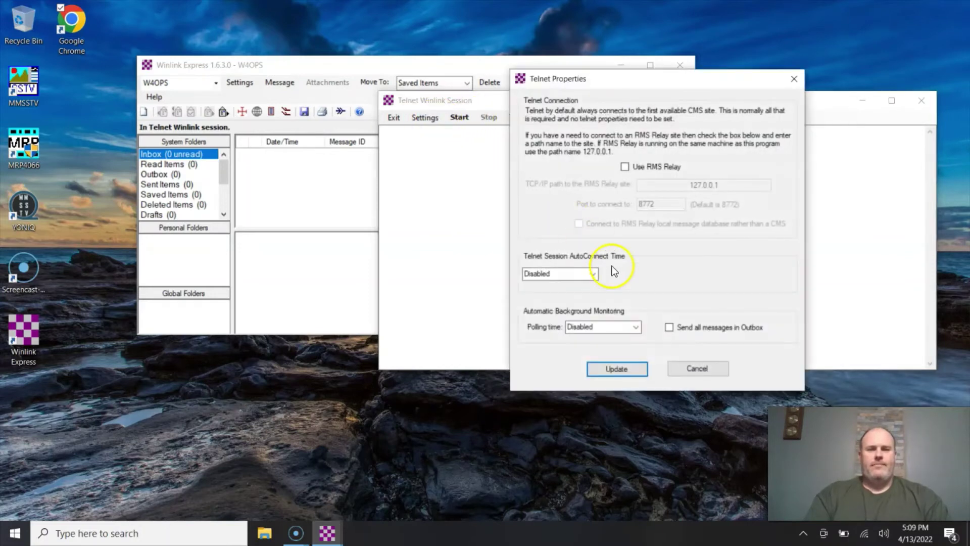
{"action": "left_click", "coordinate": [594, 274]}
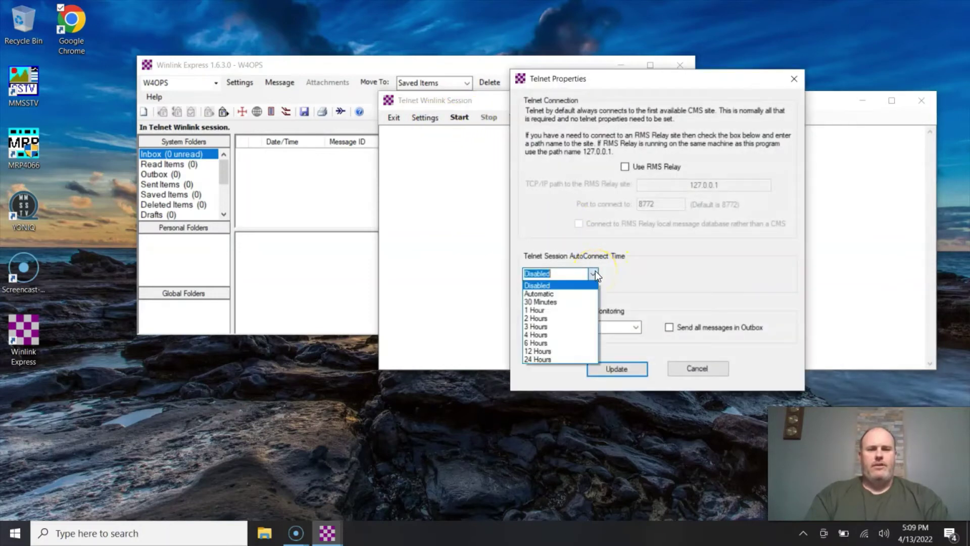
{"action": "left_click", "coordinate": [568, 303]}
{"action": "left_click", "coordinate": [613, 368]}
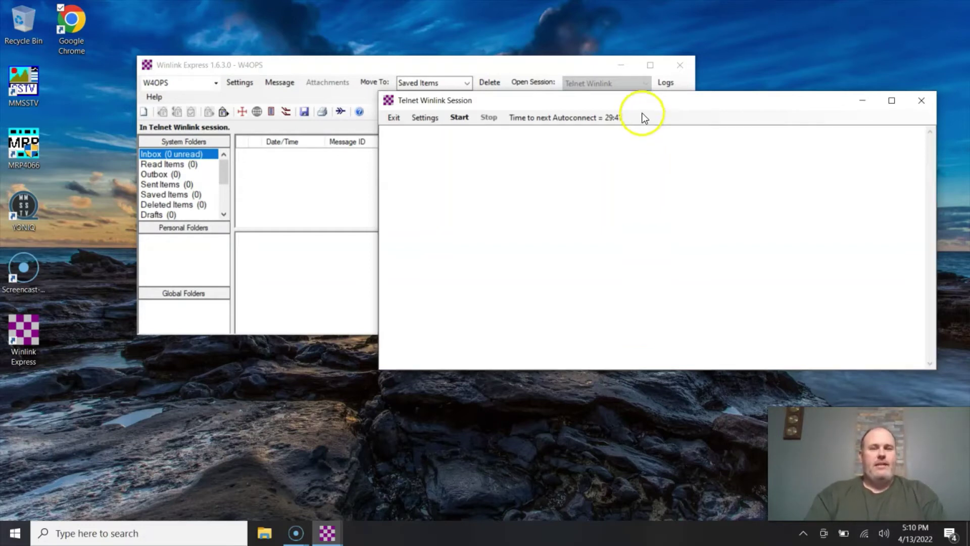
{"action": "left_click_drag", "start_coordinate": [636, 102], "coordinate": [706, 47]}
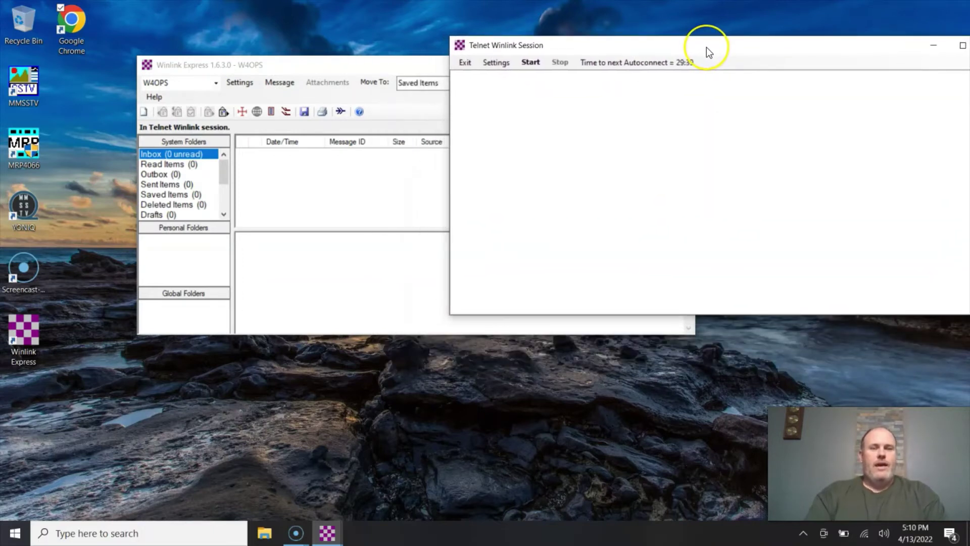
Connect the Telnet session to the Winlink CMS, completing with 0 messages sent or received.
{"action": "left_click", "coordinate": [531, 62]}
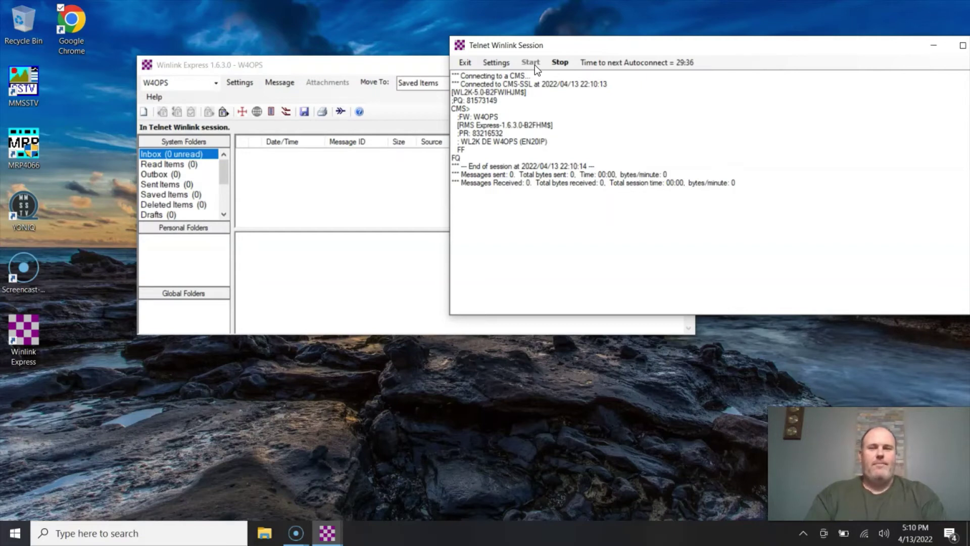
{"action": "left_click", "coordinate": [530, 97]}
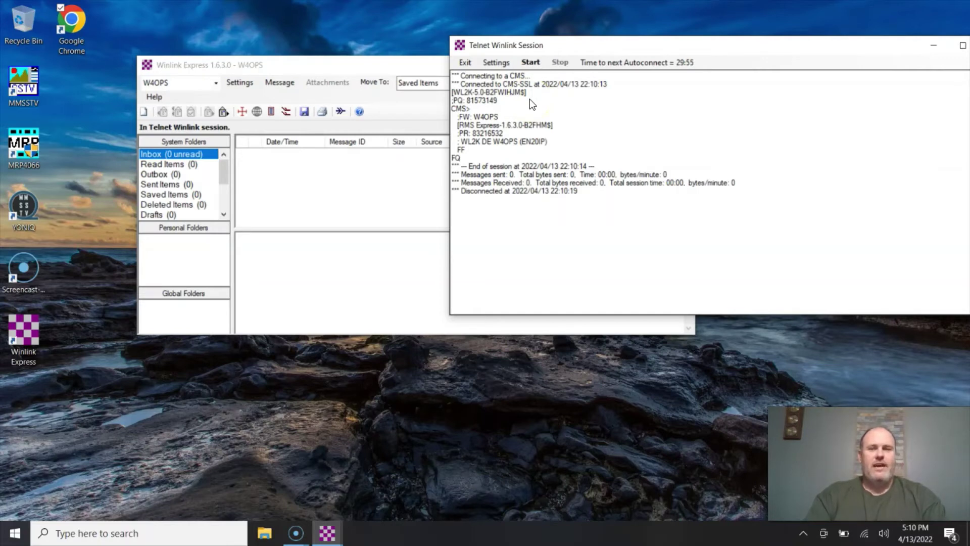
{"action": "left_click", "coordinate": [496, 180]}
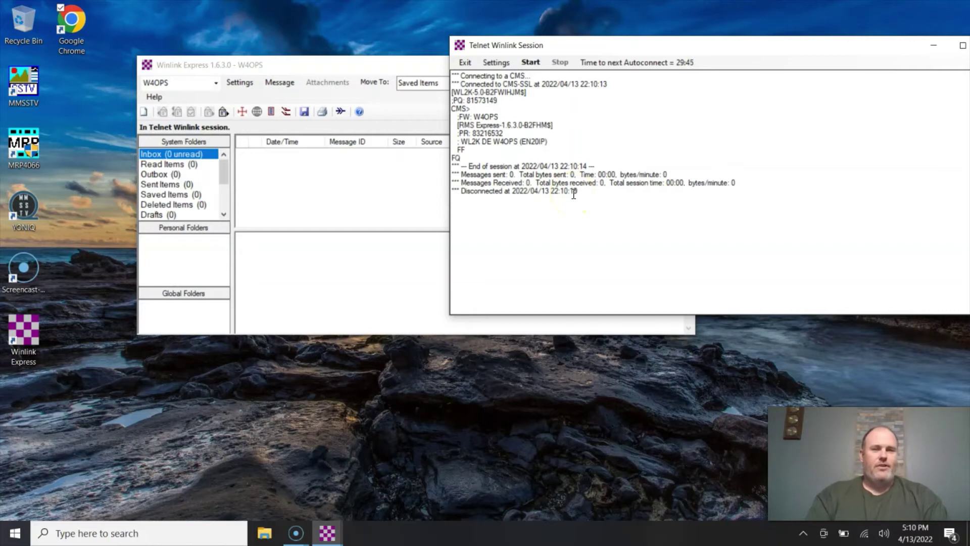
Start a new message addressed to the other operator's winlink.org address.
{"action": "left_click", "coordinate": [378, 68]}
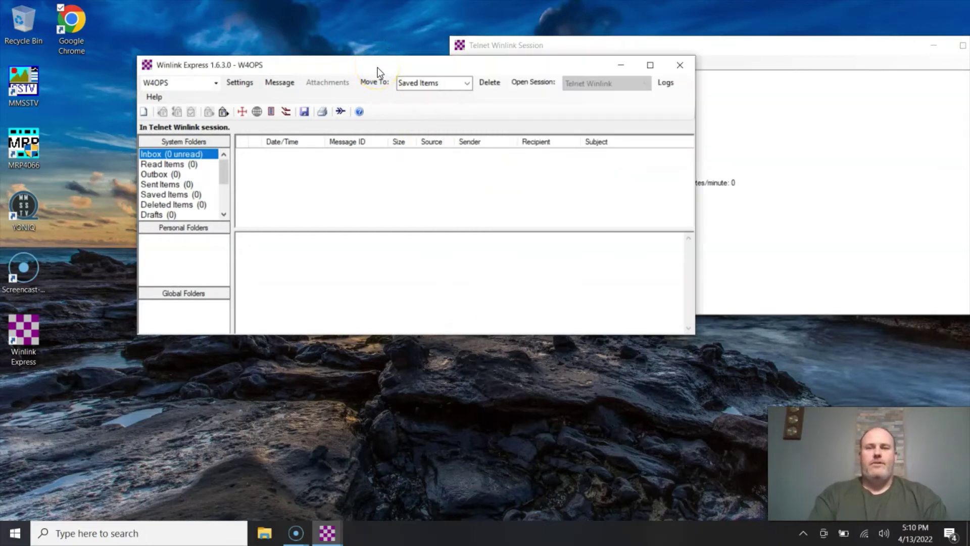
{"action": "left_click_drag", "start_coordinate": [378, 68], "coordinate": [353, 33]}
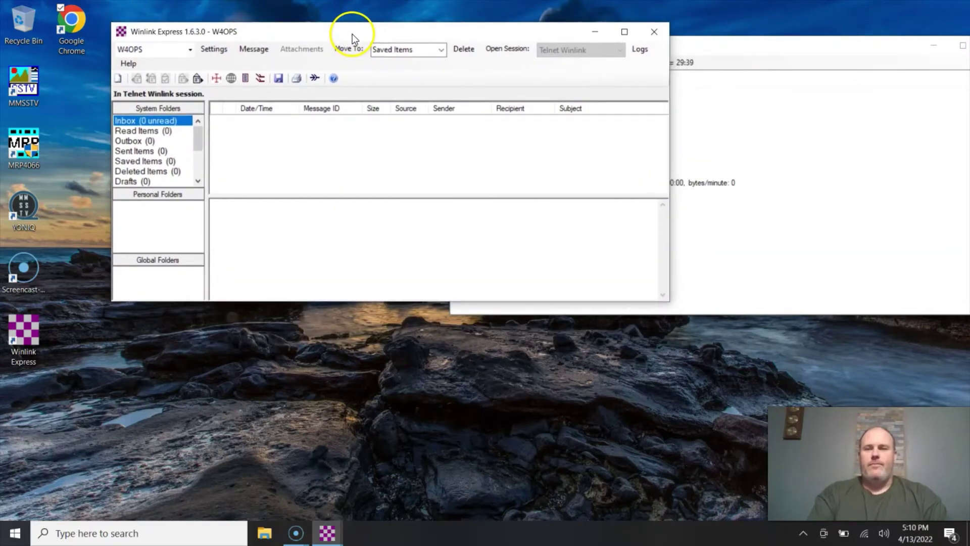
{"action": "left_click", "coordinate": [120, 78]}
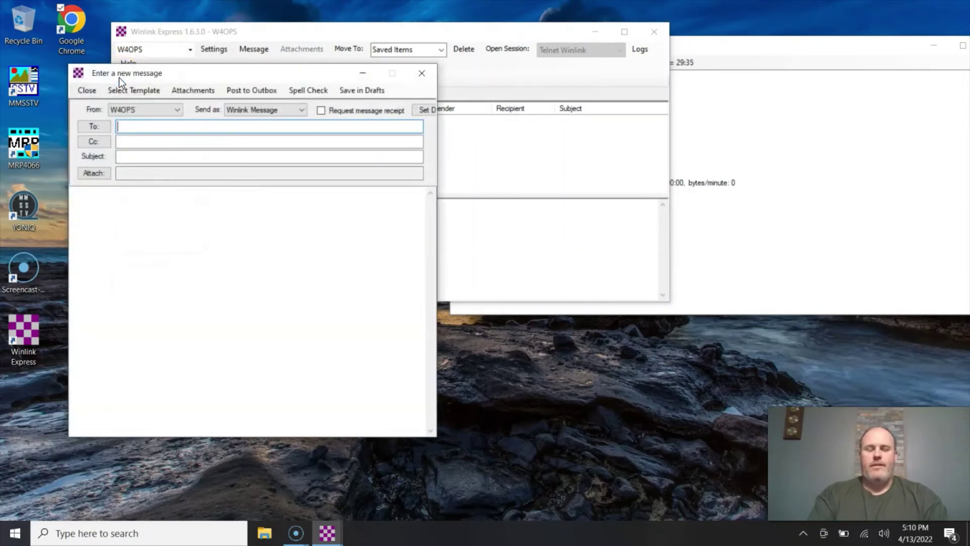
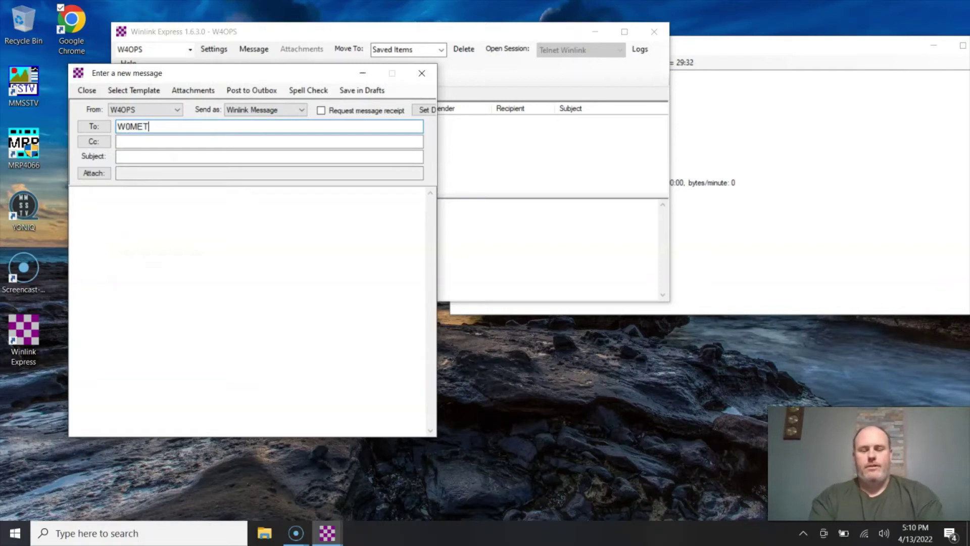
{"action": "key", "text": "Tab"}
{"action": "key", "text": "Tab"}
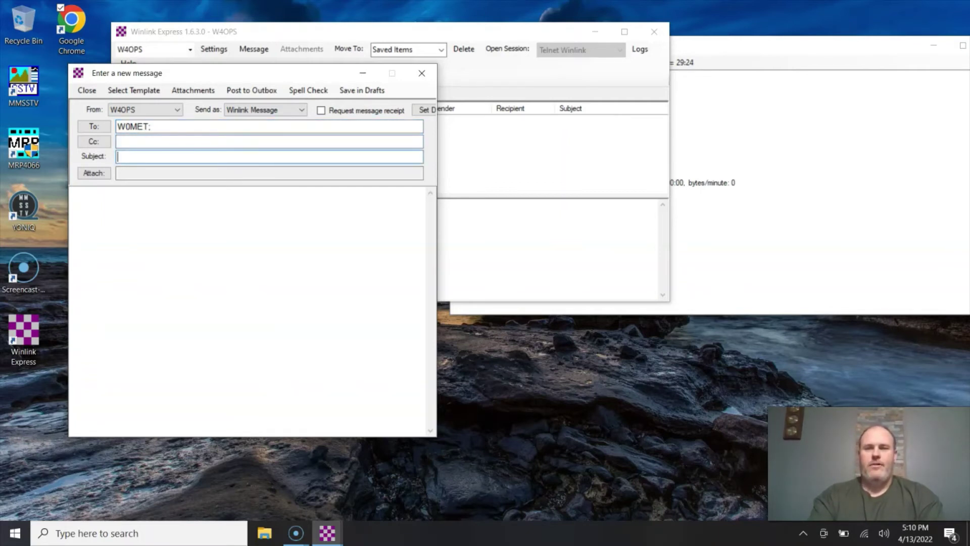
Enter subject 'This works', body 'Video coming soon!!', and a signature with the sender's name and callsign.
{"action": "type", "text": "This Wo"}
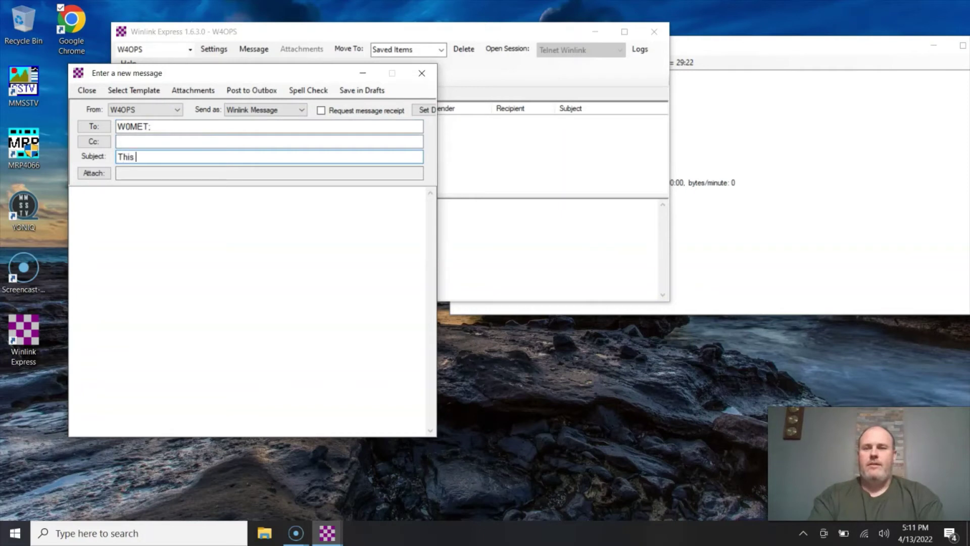
{"action": "key", "text": "BackSpace"}
{"action": "key", "text": "BackSpace"}
{"action": "type", "text": "works"}
{"action": "key", "text": "Tab"}
{"action": "type", "text": "Video comin"}
{"action": "key", "text": "BackSpace"}
{"action": "type", "text": "ming soon!!"}
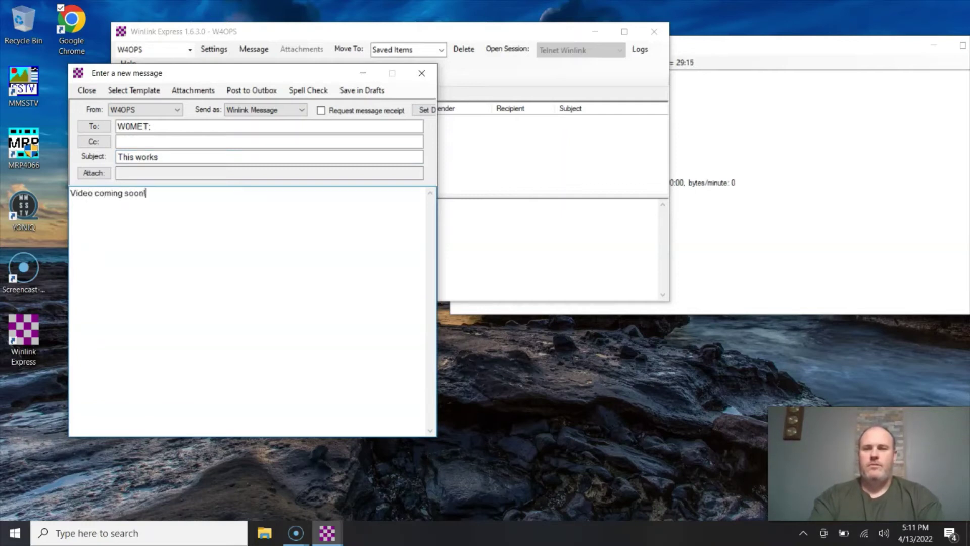
{"action": "key", "text": "Return"}
{"action": "key", "text": "Return"}
{"action": "type", "text": "Mike, "}
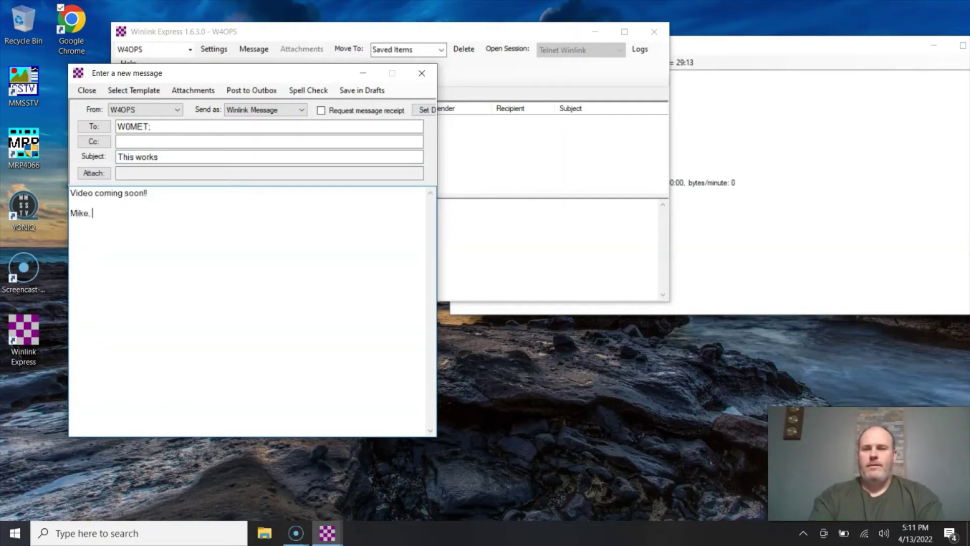
{"action": "type", "text": "W4OPS"}
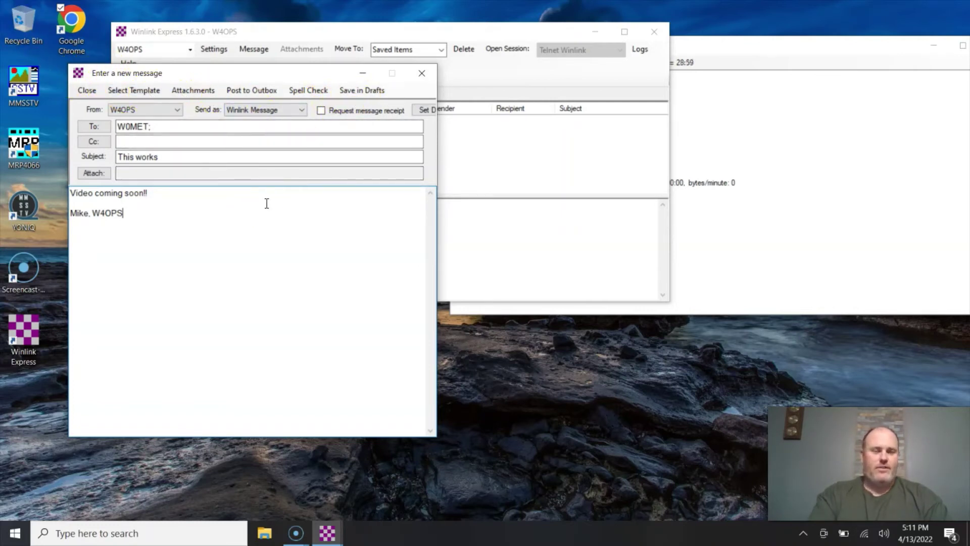
Post the message to the Outbox, send it over Telnet, then check the empty Outbox.
{"action": "left_click", "coordinate": [252, 89]}
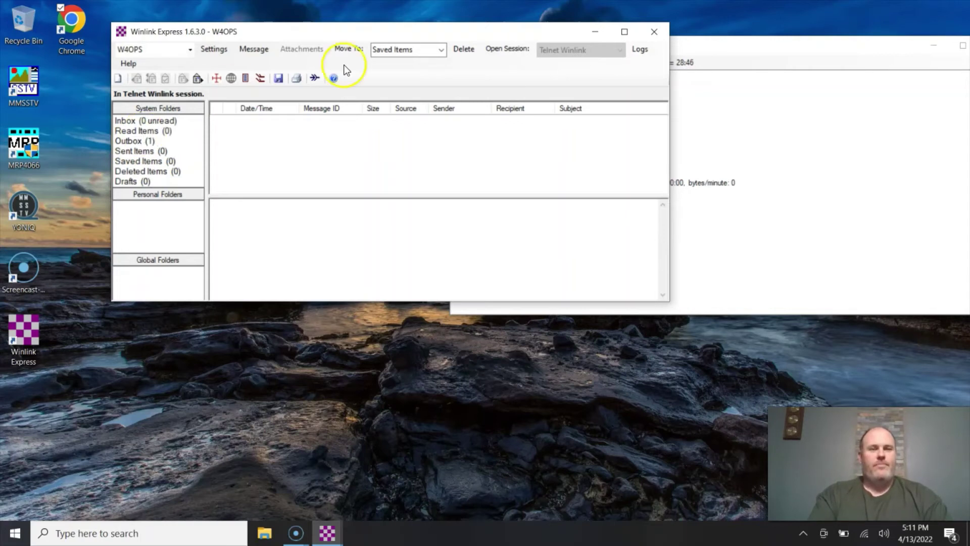
{"action": "left_click", "coordinate": [702, 47]}
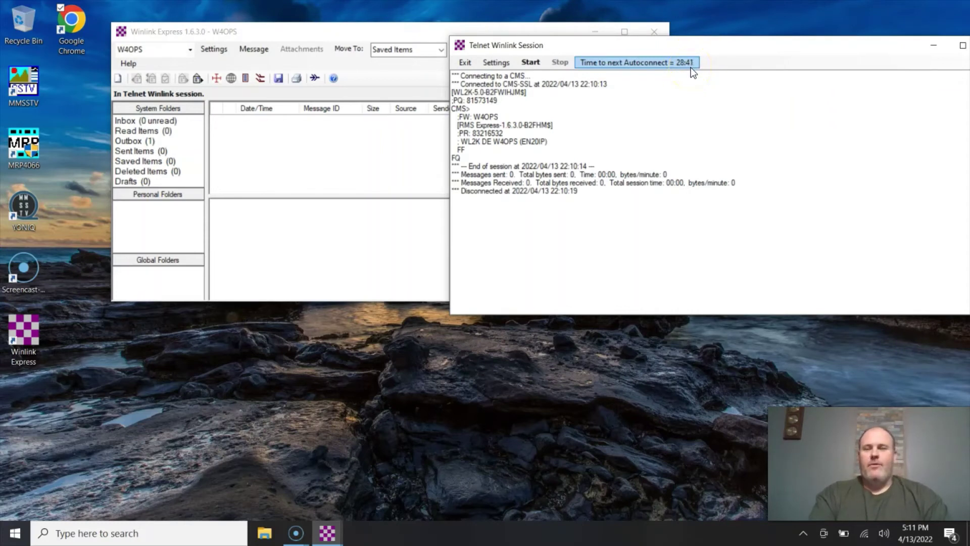
{"action": "left_click", "coordinate": [538, 63]}
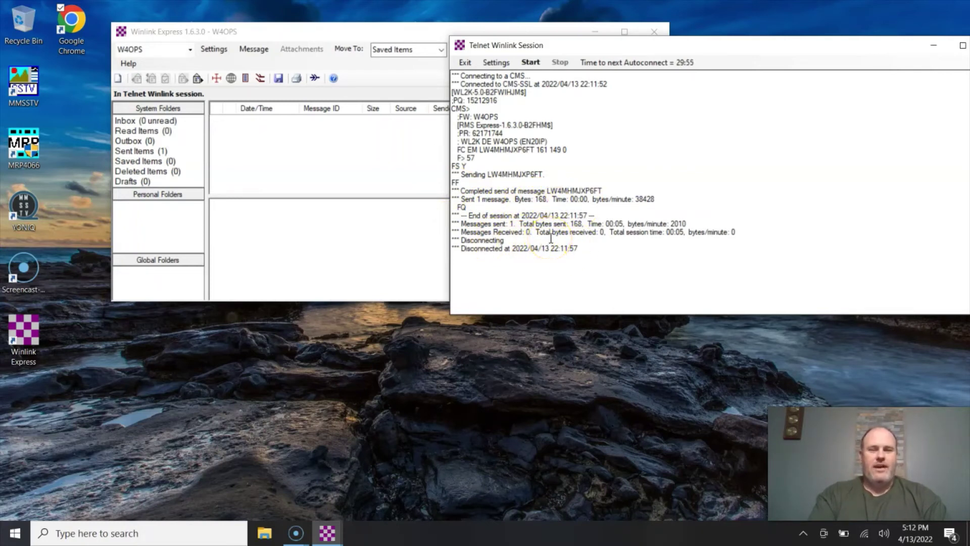
{"action": "left_click", "coordinate": [160, 142]}
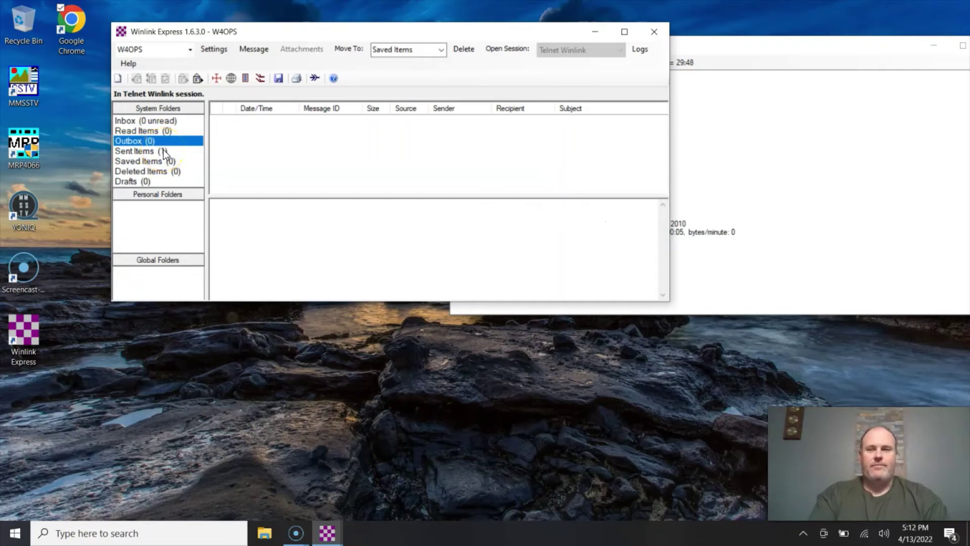
Start another new message addressed to the other operator's callsign.
{"action": "left_click", "coordinate": [417, 74]}
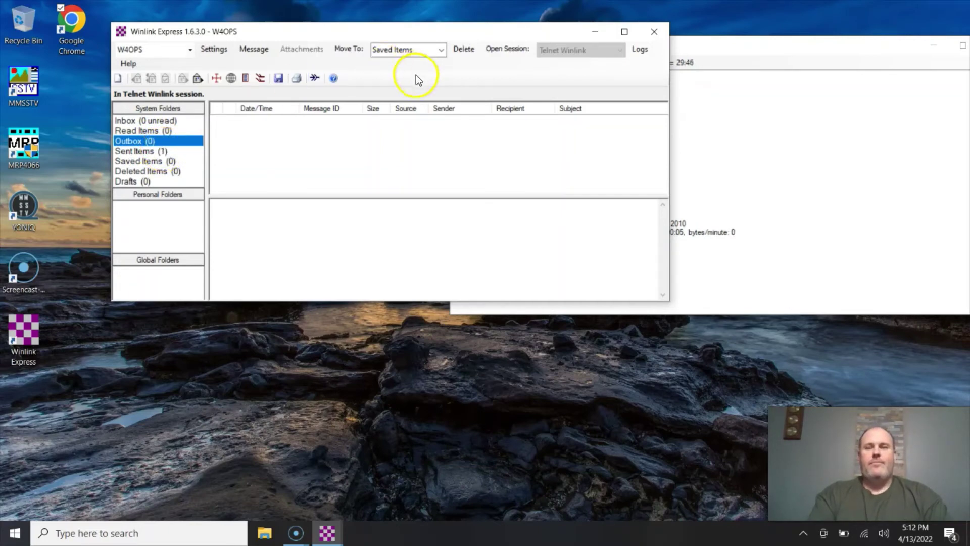
{"action": "left_click_drag", "start_coordinate": [762, 41], "coordinate": [740, 164]}
{"action": "left_click", "coordinate": [268, 31]}
{"action": "left_click", "coordinate": [118, 80]}
{"action": "left_click", "coordinate": [189, 128]}
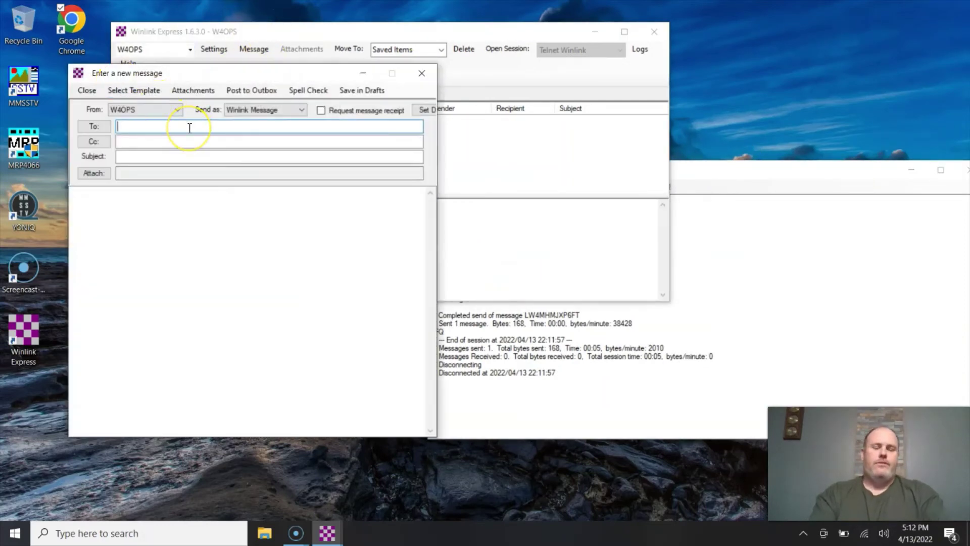
{"action": "type", "text": "Kc"}
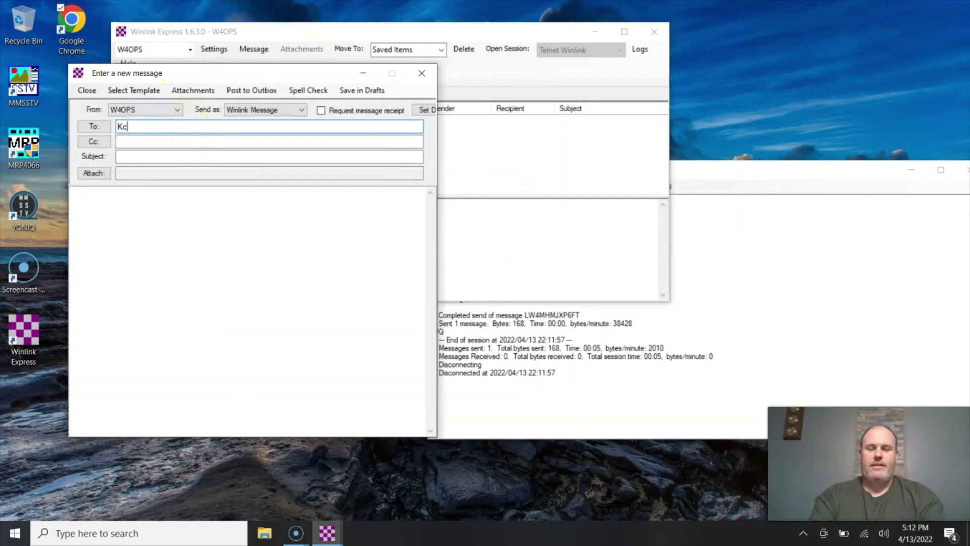
{"action": "type", "text": "0ICP"}
{"action": "key", "text": "Tab"}
{"action": "key", "text": "Tab"}
Enter subject 'Test', body 'This is a test message.', and a name signature.
{"action": "type", "text": "Test"}
{"action": "key", "text": "Tab"}
{"action": "type", "text": "Te"}
{"action": "key", "text": "BackSpace"}
{"action": "key", "text": "BackSpace"}
{"action": "type", "text": "This is a Tes"}
{"action": "key", "text": "BackSpace"}
{"action": "key", "text": "BackSpace"}
{"action": "key", "text": "BackSpace"}
{"action": "type", "text": "test message."}
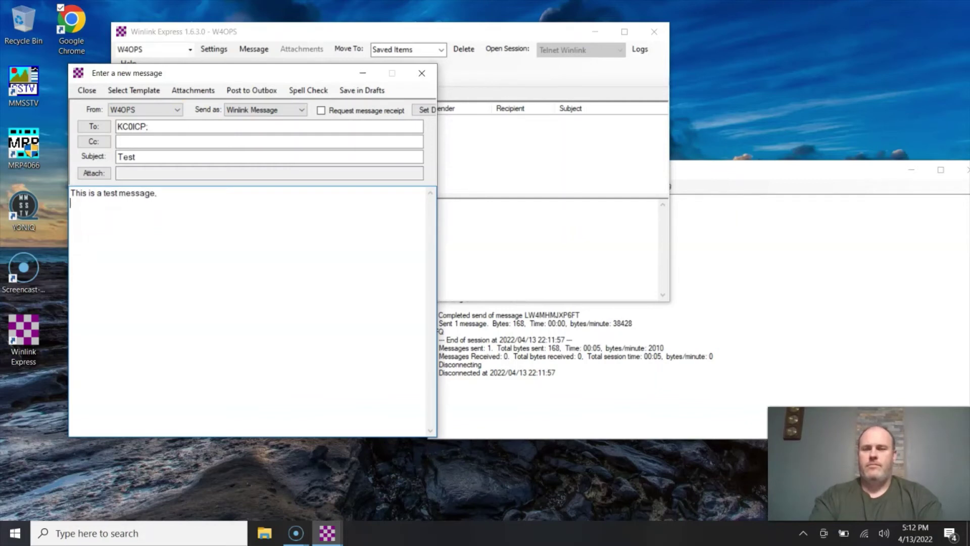
{"action": "key", "text": "Return"}
{"action": "type", "text": "Mike"}
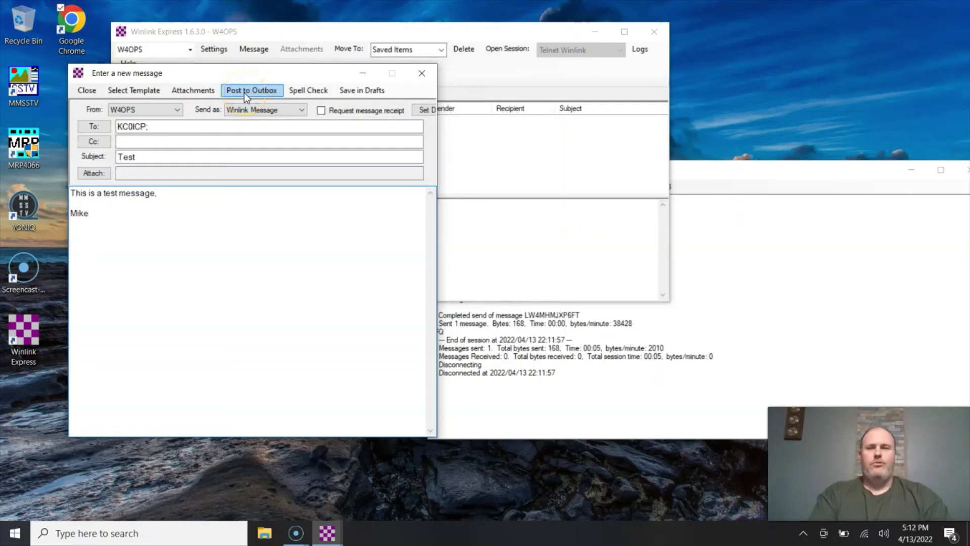
Correct the recipient callsign, keep Winlink Message as send type, and post to Outbox.
{"action": "left_click", "coordinate": [196, 125]}
{"action": "key", "text": "BackSpace"}
{"action": "key", "text": "BackSpace"}
{"action": "key", "text": "BackSpace"}
{"action": "key", "text": "BackSpace"}
{"action": "key", "text": "BackSpace"}
{"action": "key", "text": "BackSpace"}
{"action": "key", "text": "BackSpace"}
{"action": "type", "text": "Kc"}
{"action": "key", "text": "BackSpace"}
{"action": "type", "text": "C"}
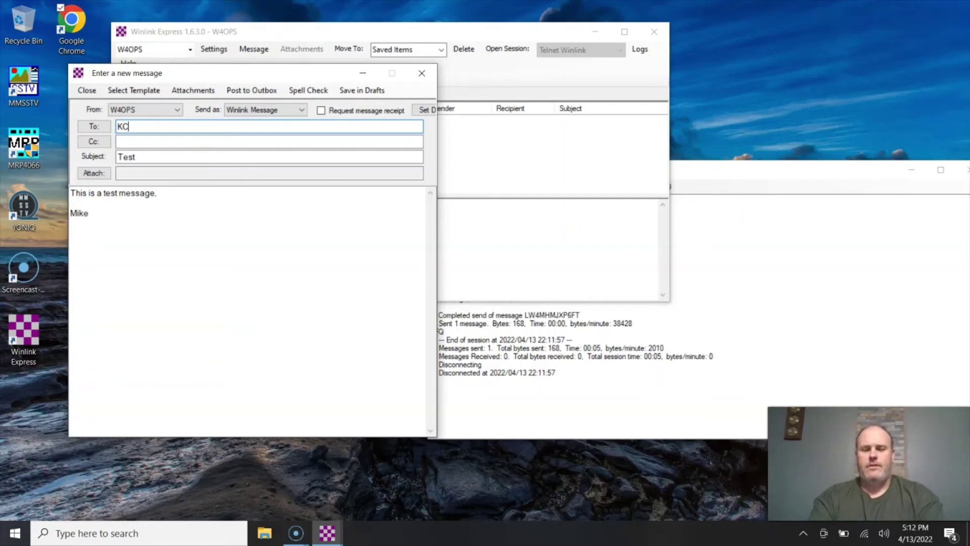
{"action": "type", "text": "0ICP"}
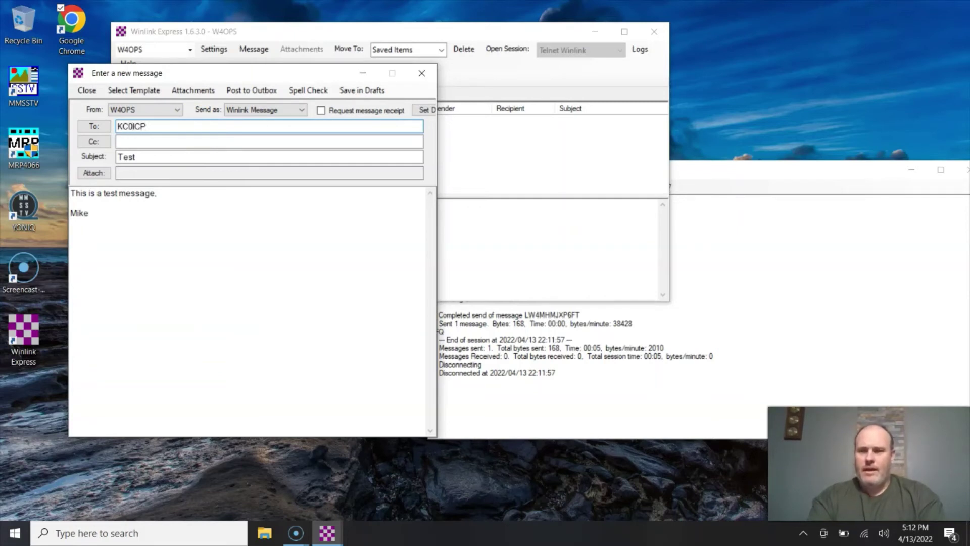
{"action": "key", "text": "Tab"}
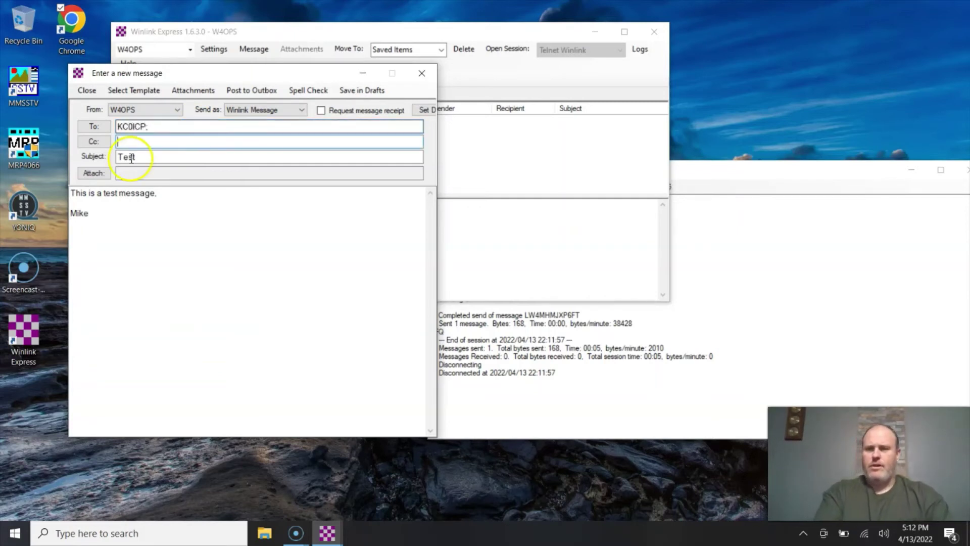
{"action": "left_click", "coordinate": [159, 130]}
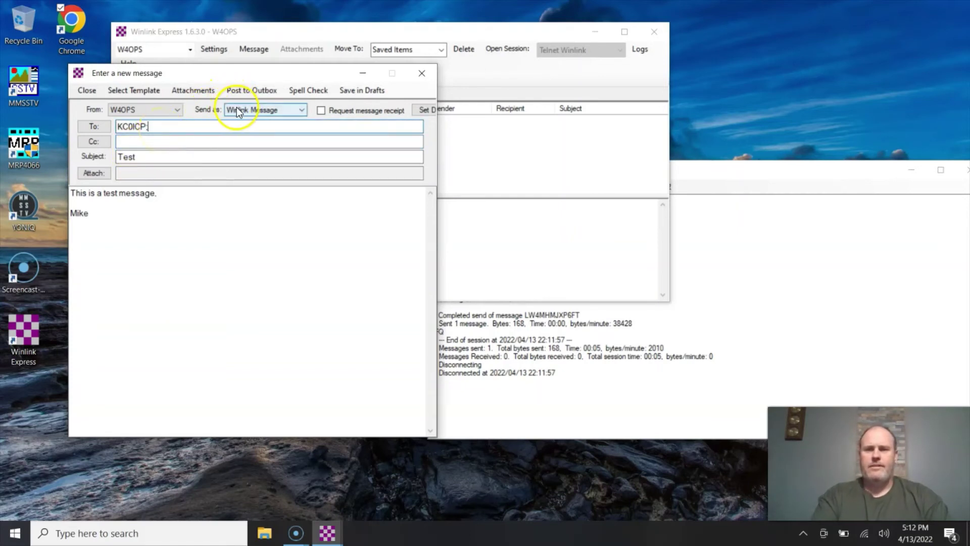
{"action": "left_click", "coordinate": [302, 110]}
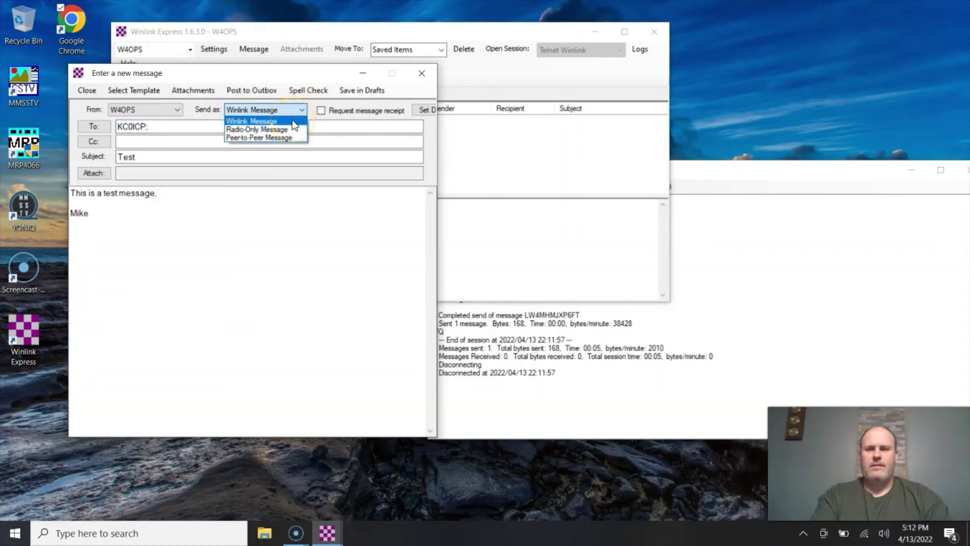
{"action": "left_click", "coordinate": [292, 121]}
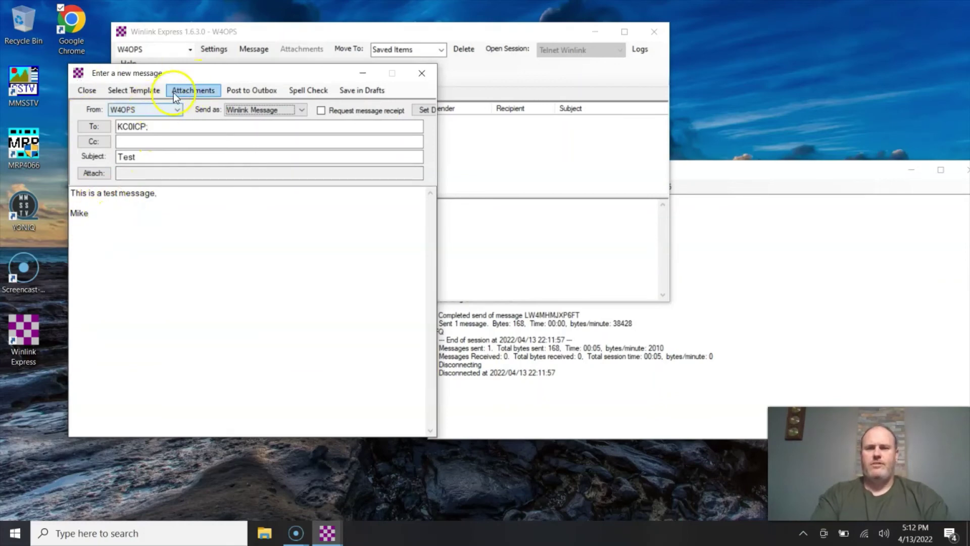
{"action": "left_click", "coordinate": [228, 92]}
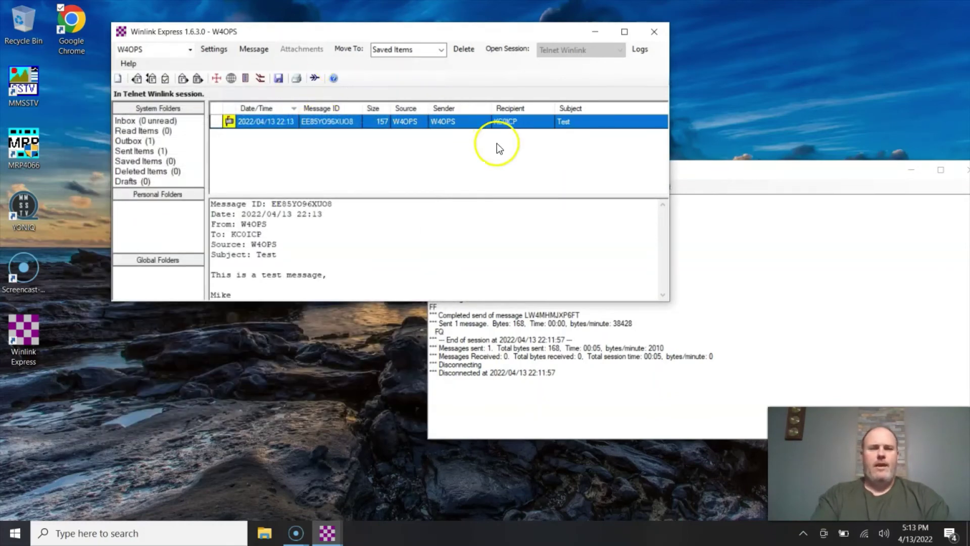
Run a Telnet session to send the Test message, then another to download the bounce.
{"action": "left_click", "coordinate": [714, 170]}
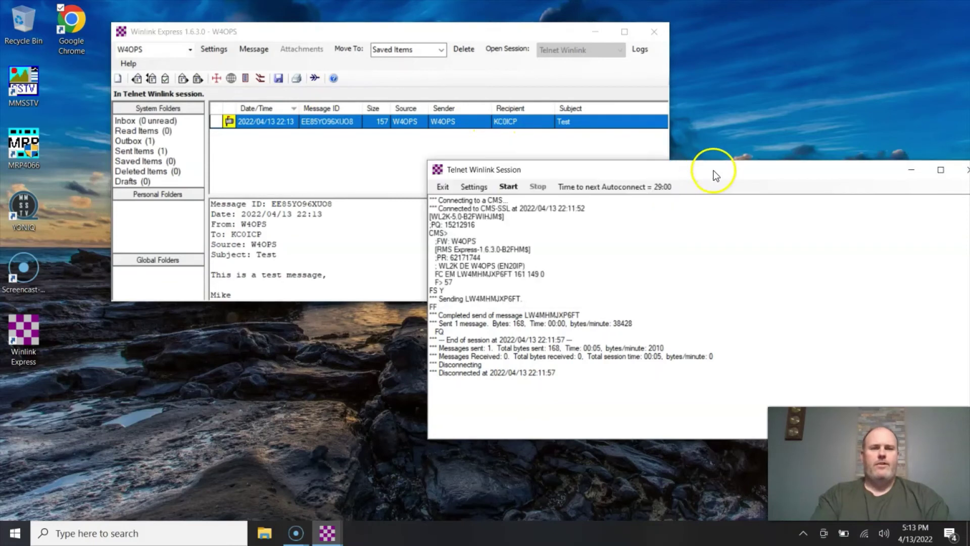
{"action": "left_click", "coordinate": [504, 185]}
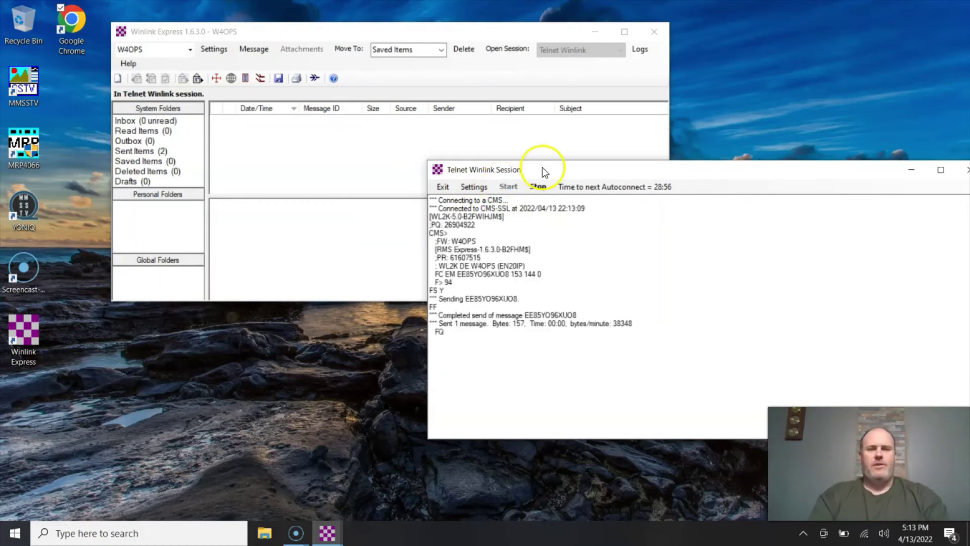
{"action": "left_click_drag", "start_coordinate": [561, 173], "coordinate": [545, 68]}
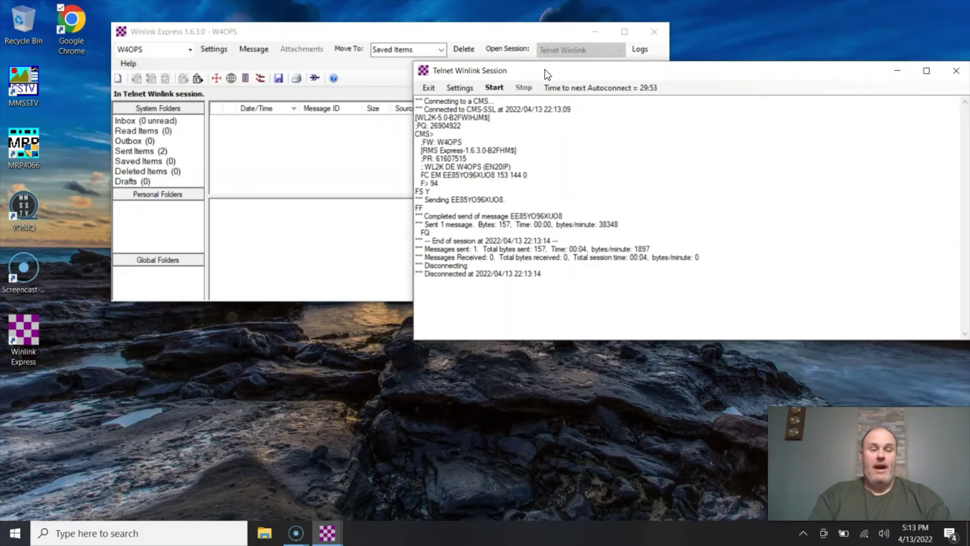
{"action": "left_click", "coordinate": [493, 88]}
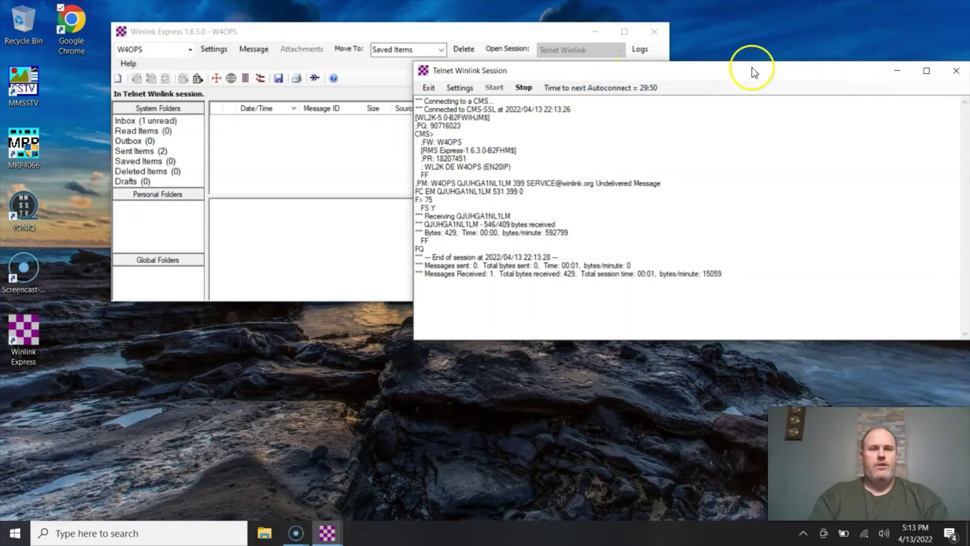
Enlarge the main window, then open and close the Undelivered Message in the Inbox.
{"action": "left_click", "coordinate": [542, 34]}
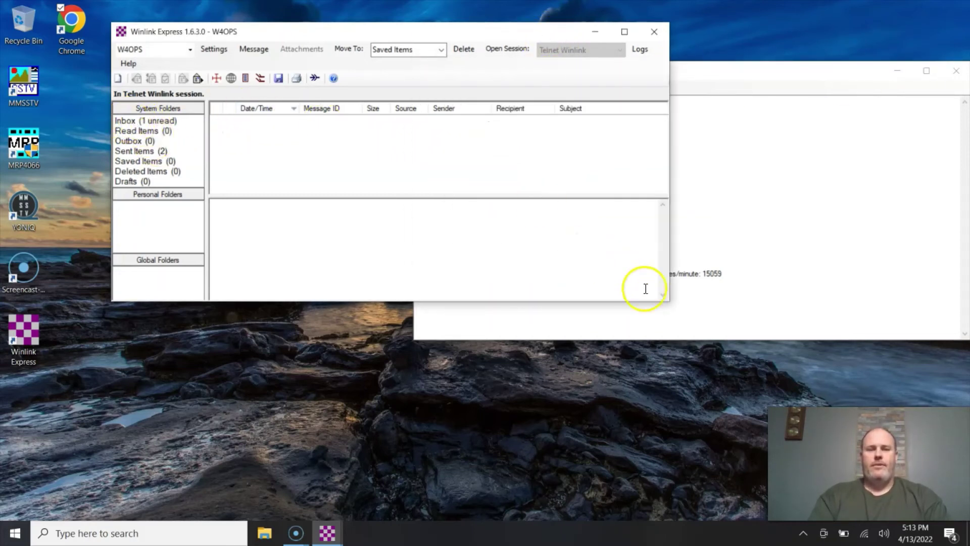
{"action": "left_click_drag", "start_coordinate": [668, 303], "coordinate": [835, 441]}
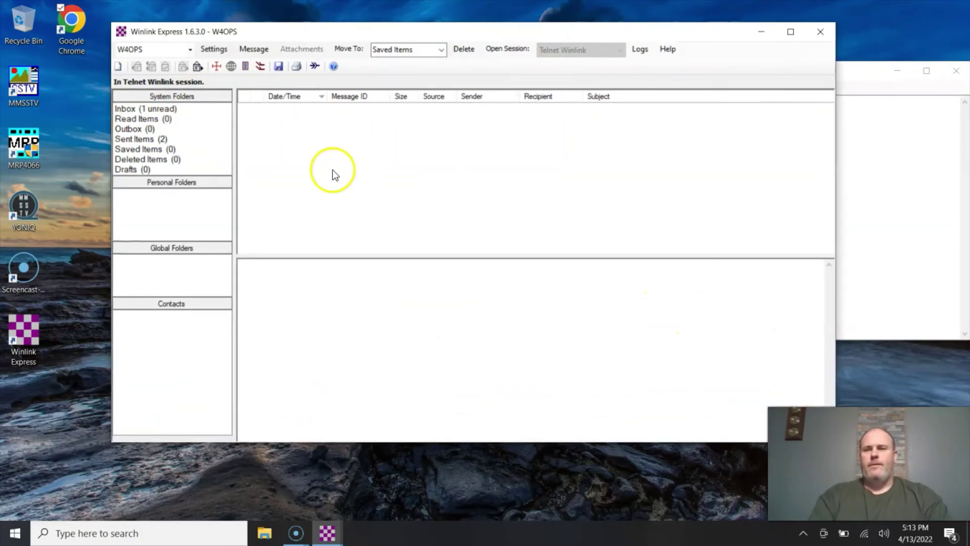
{"action": "left_click", "coordinate": [154, 109]}
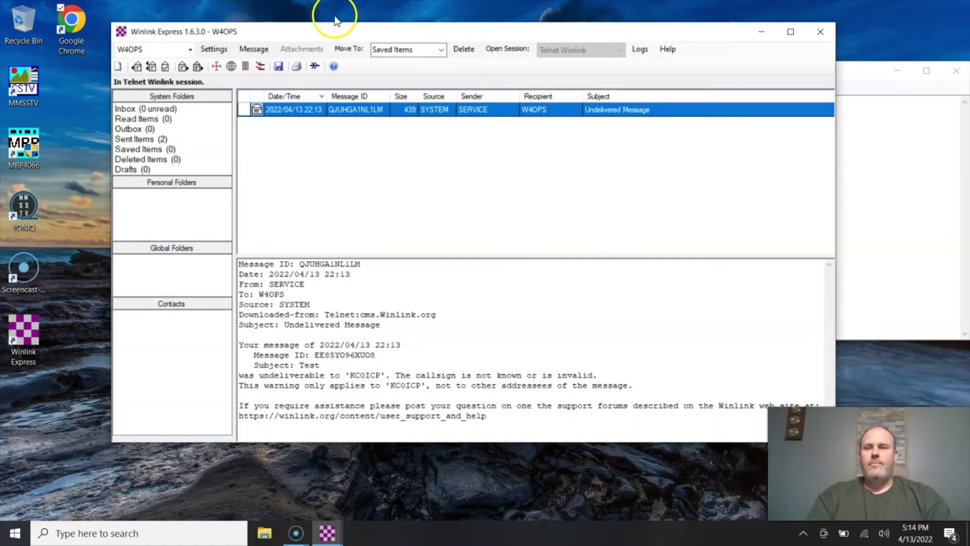
{"action": "double_click", "coordinate": [304, 110]}
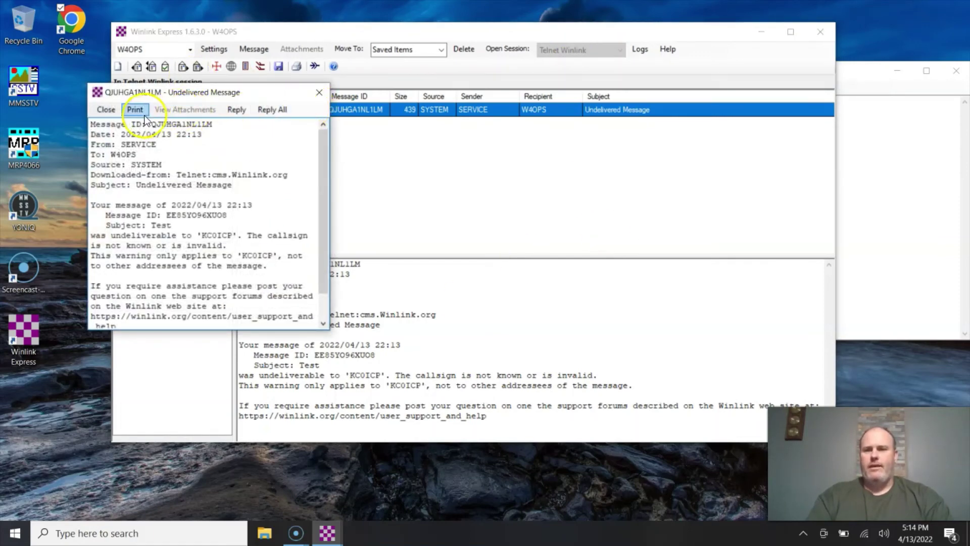
{"action": "left_click", "coordinate": [106, 110]}
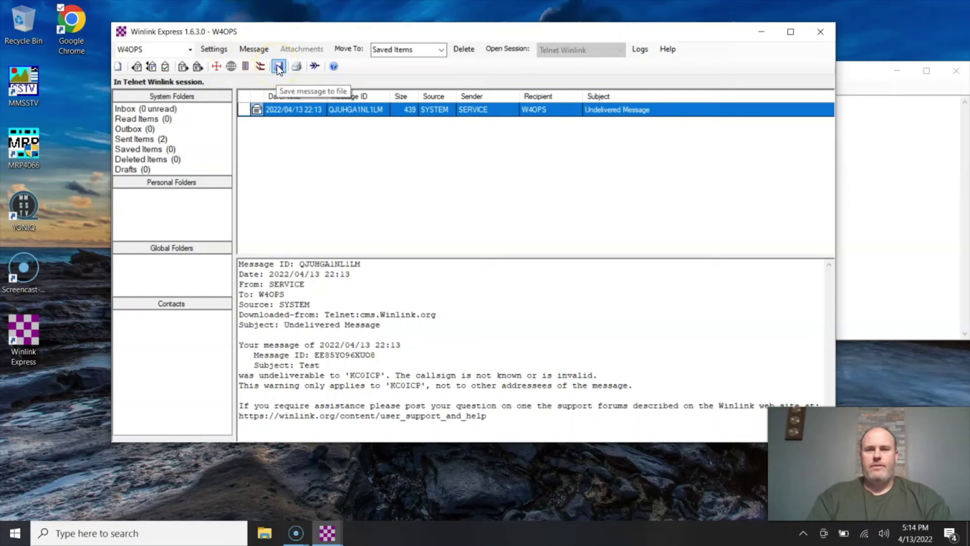
Delete the Undelivered Message bounce and the Test message from Sent Items.
{"action": "left_click", "coordinate": [464, 50]}
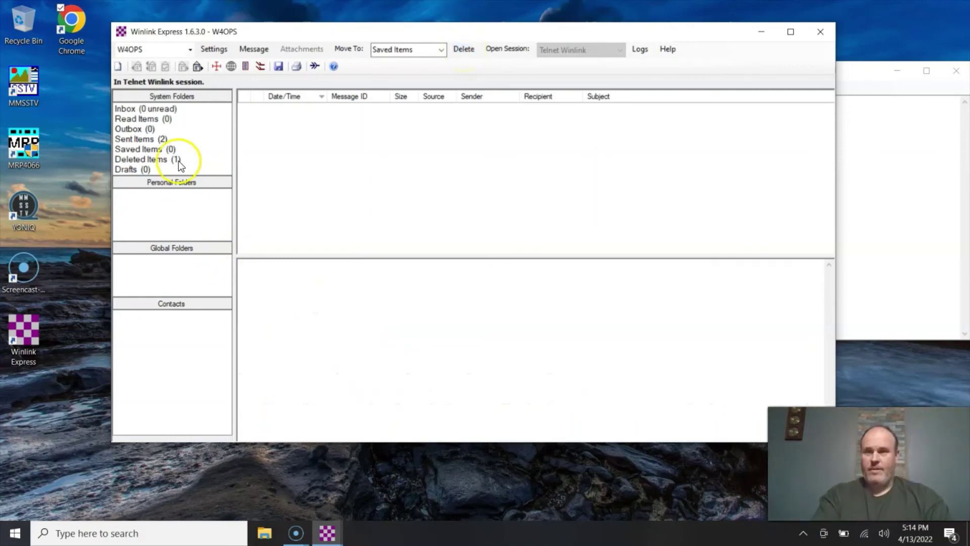
{"action": "left_click", "coordinate": [146, 141]}
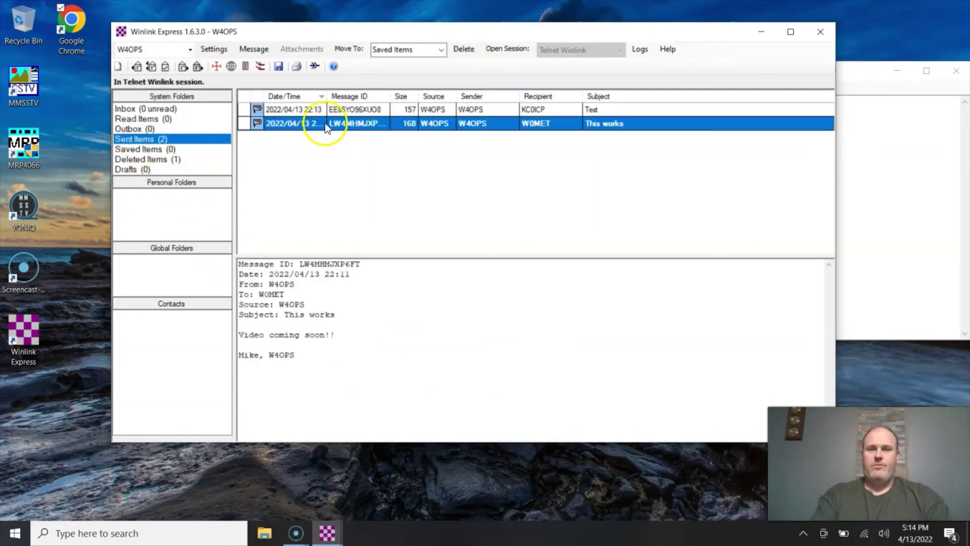
{"action": "left_click", "coordinate": [407, 112]}
{"action": "left_click", "coordinate": [470, 49]}
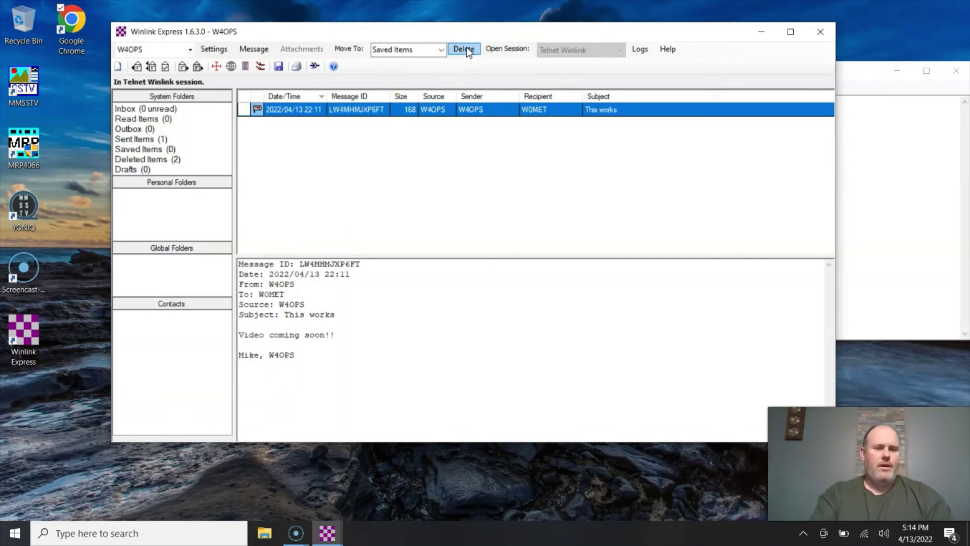
Create a Club Emails personal folder, move This works into it, then delete it there.
{"action": "double_click", "coordinate": [167, 202]}
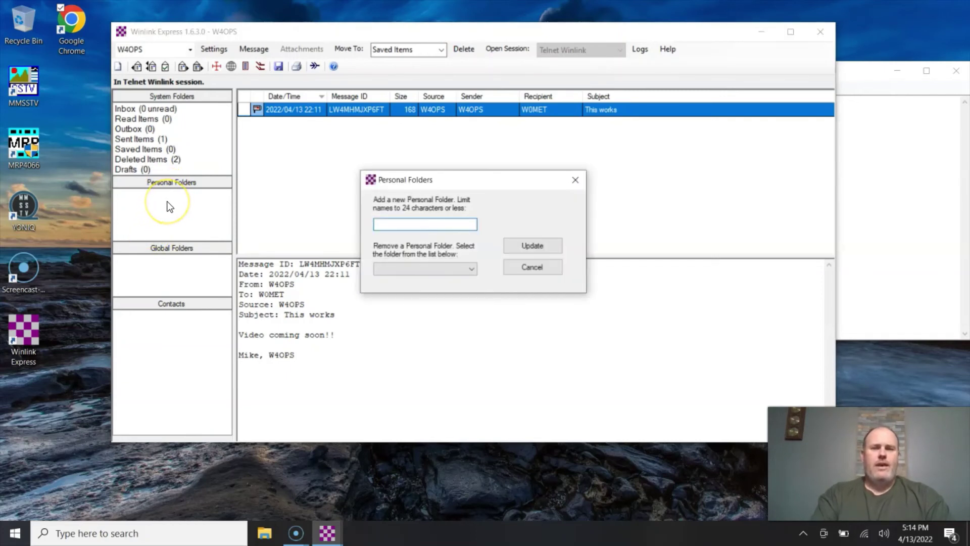
{"action": "type", "text": "Club Emails"}
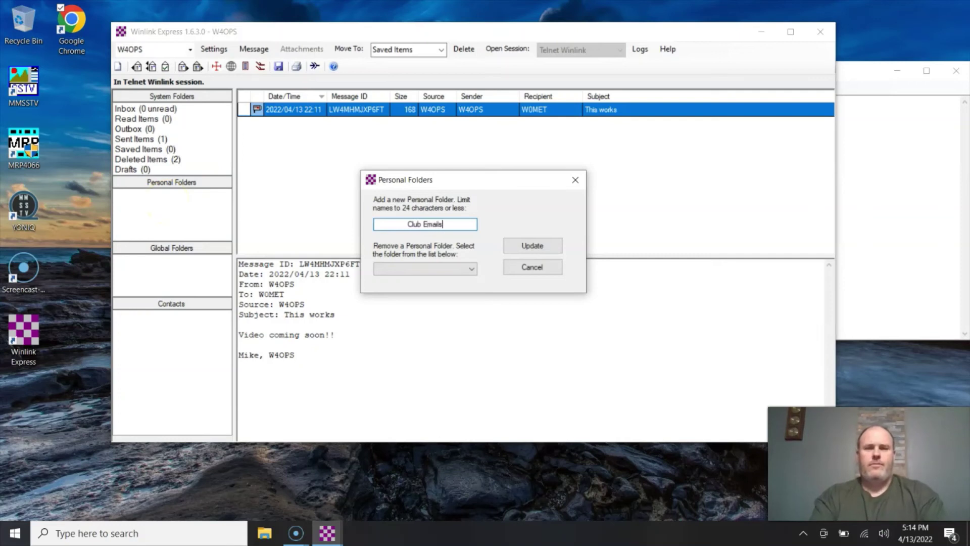
{"action": "left_click", "coordinate": [548, 244]}
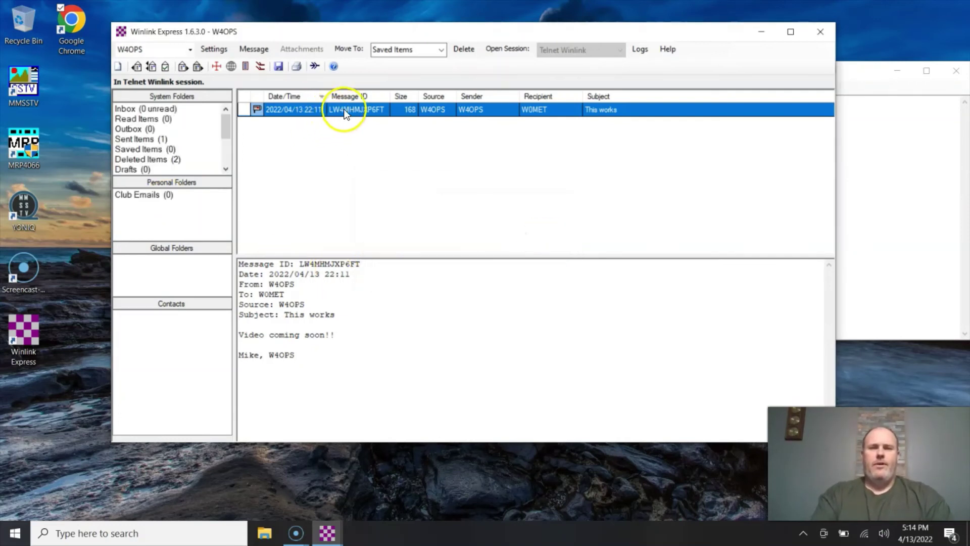
{"action": "left_click", "coordinate": [441, 51]}
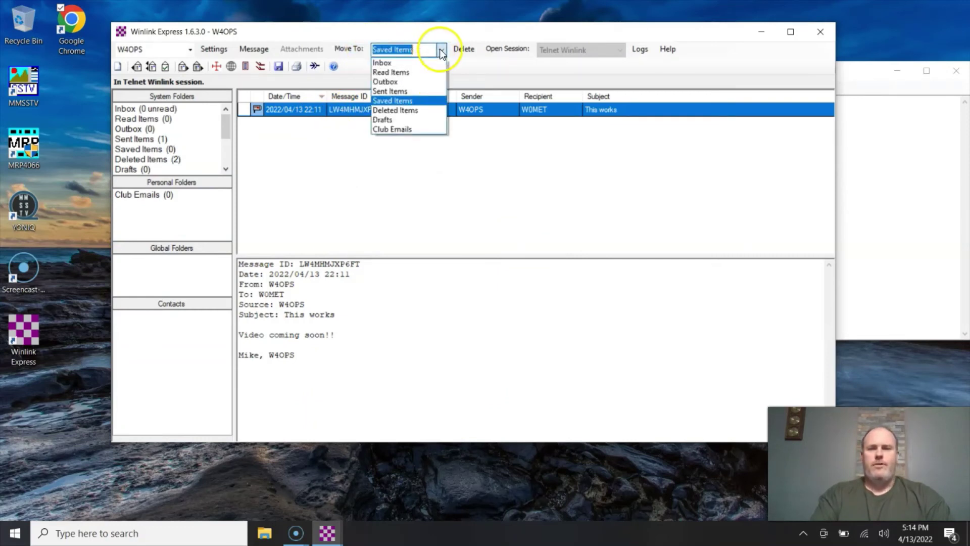
{"action": "left_click", "coordinate": [419, 130]}
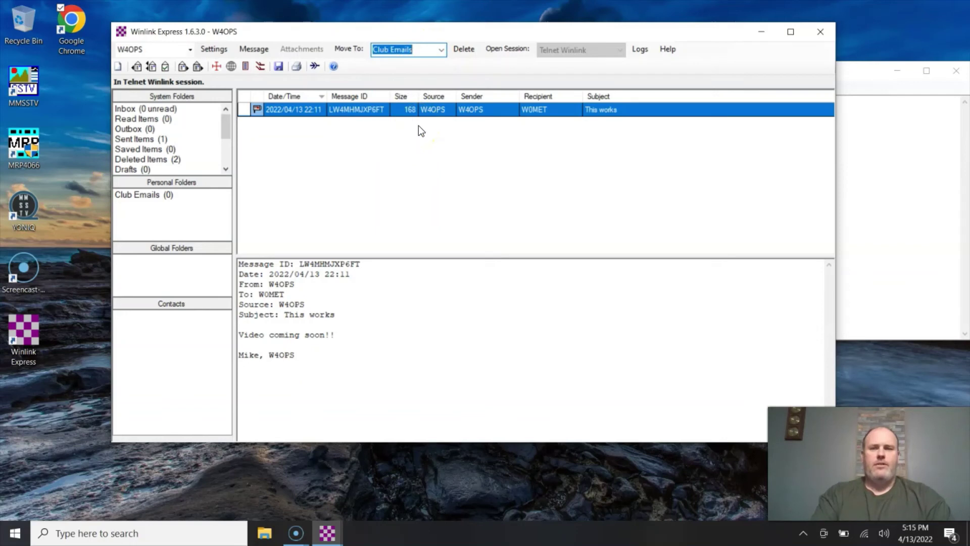
{"action": "left_click", "coordinate": [347, 49]}
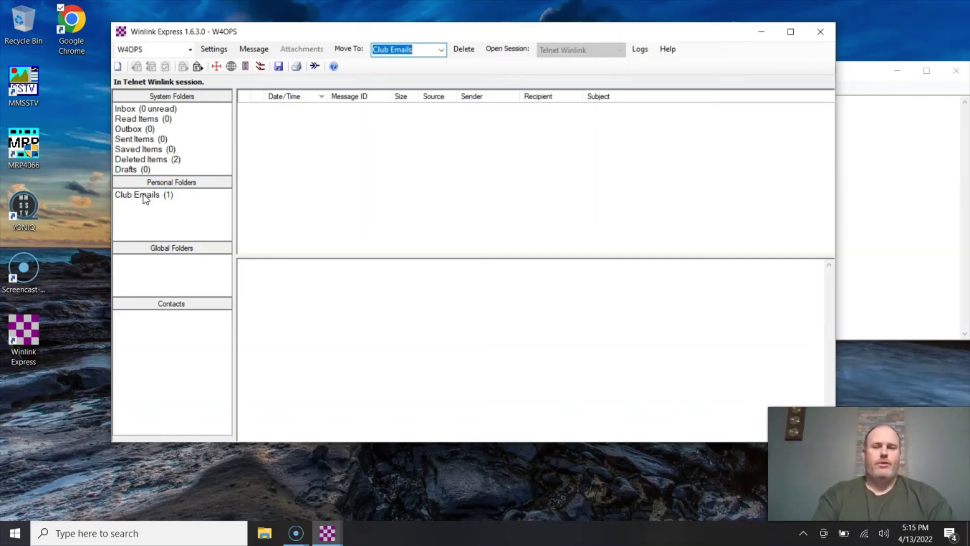
{"action": "left_click", "coordinate": [143, 195]}
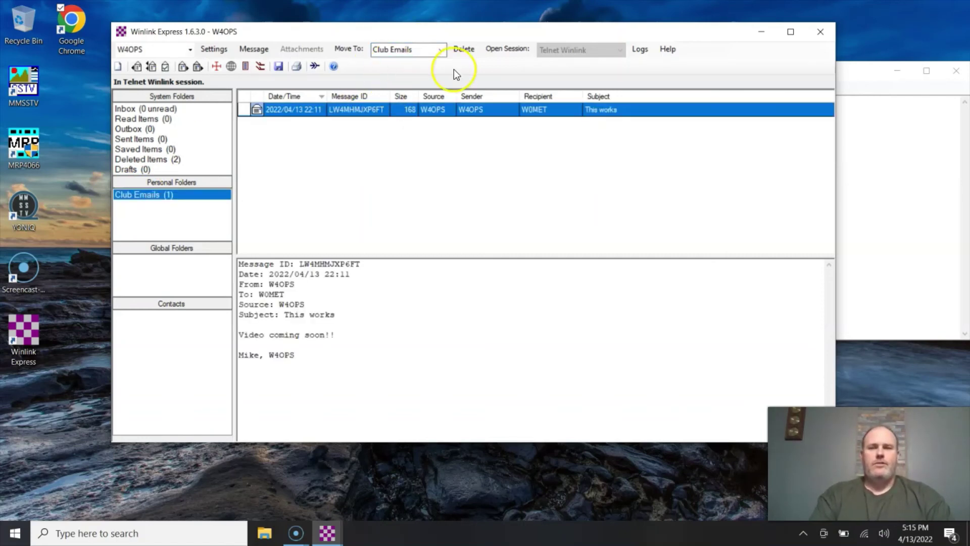
{"action": "left_click", "coordinate": [463, 51]}
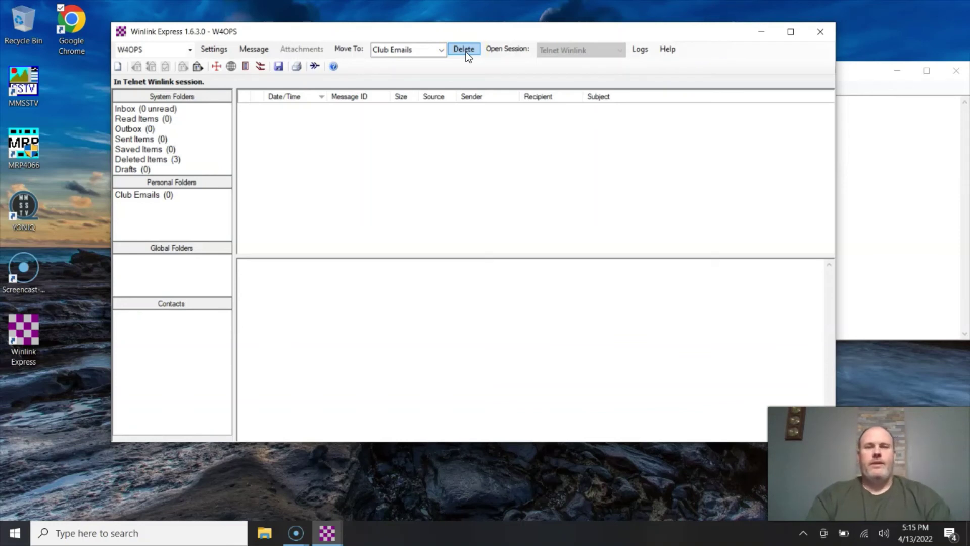
Close the Telnet Winlink Session window, reopen and reposition it, then close it again.
{"action": "left_click", "coordinate": [848, 77]}
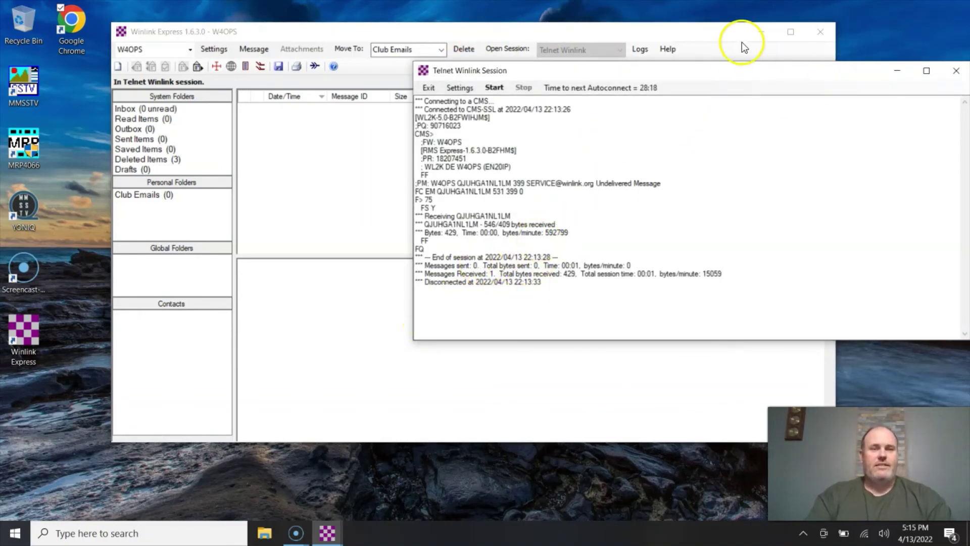
{"action": "left_click_drag", "start_coordinate": [758, 78], "coordinate": [619, 69]}
{"action": "left_click", "coordinate": [819, 63]}
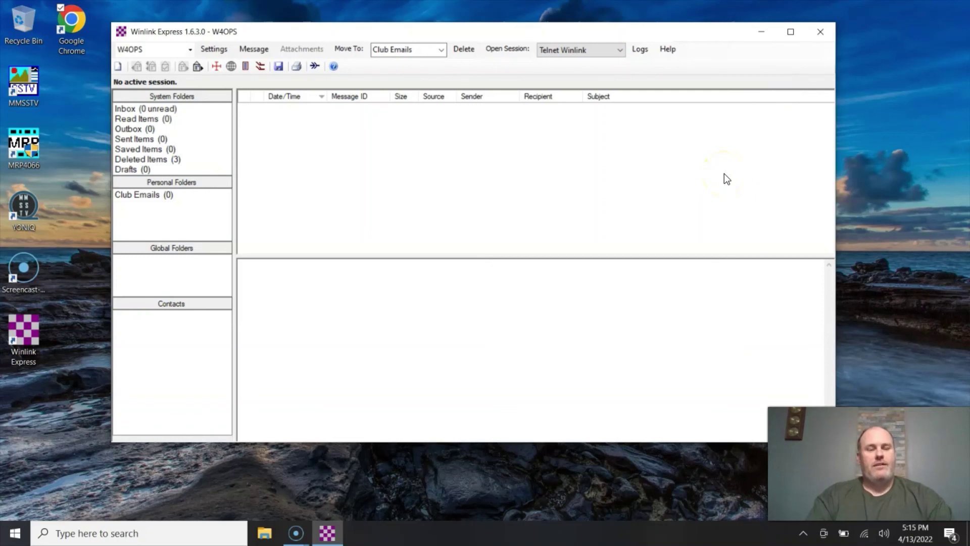
{"action": "left_click", "coordinate": [507, 44]}
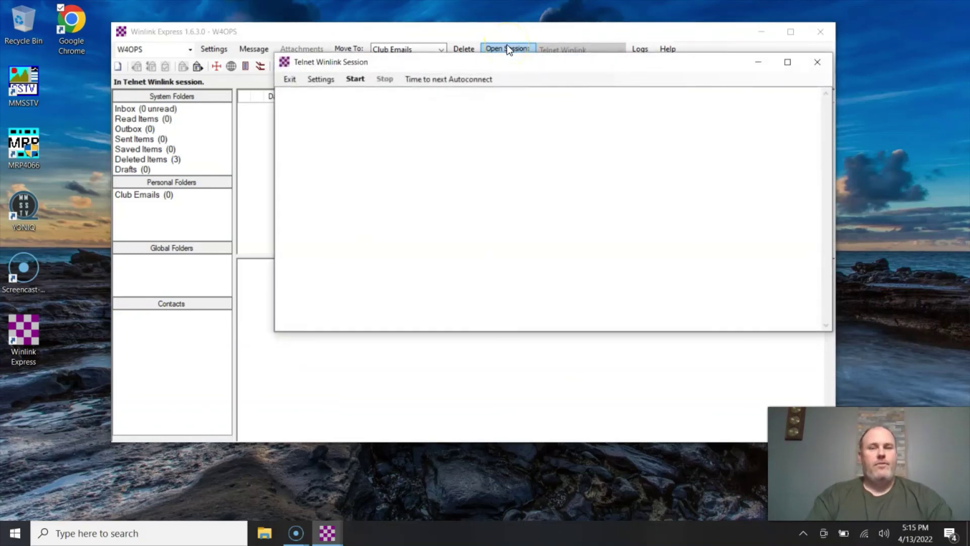
{"action": "left_click_drag", "start_coordinate": [398, 63], "coordinate": [535, 43]}
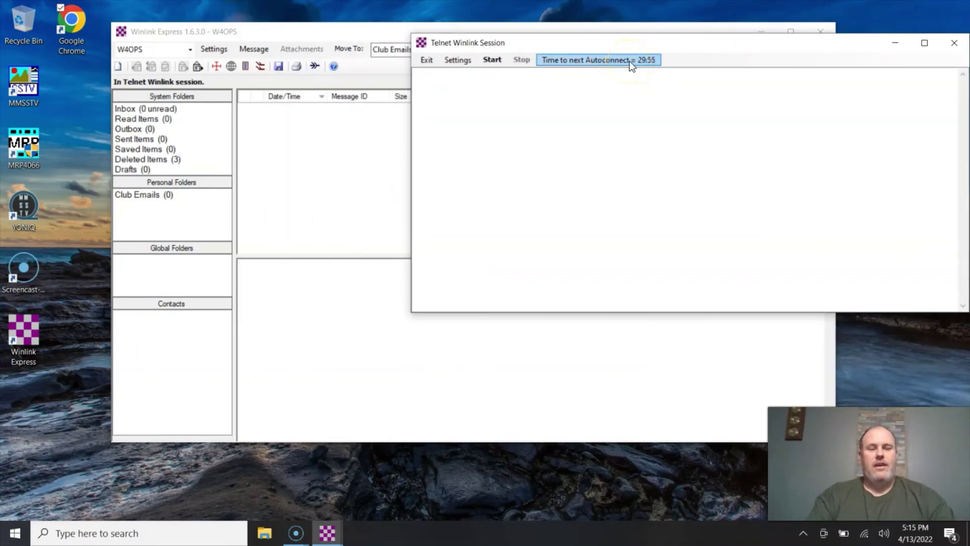
{"action": "left_click_drag", "start_coordinate": [623, 47], "coordinate": [606, 141]}
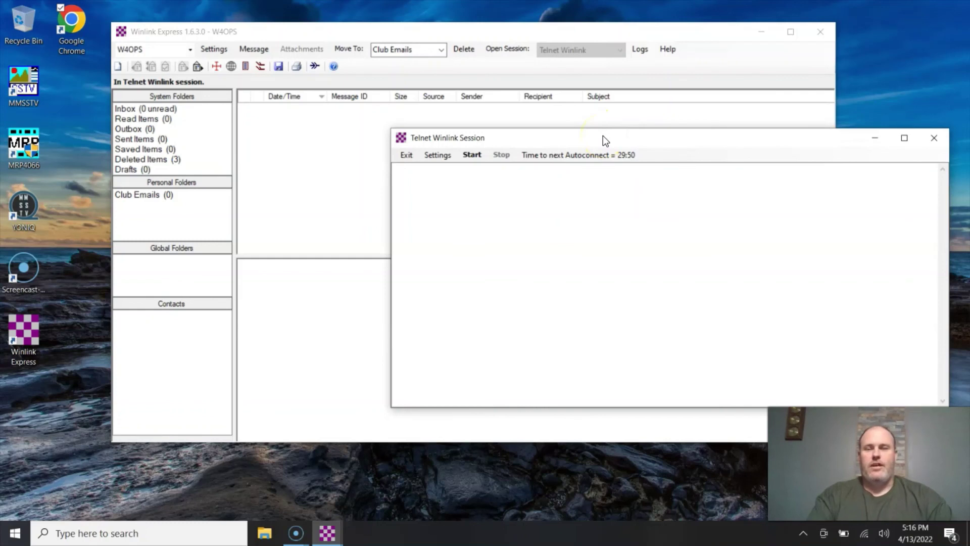
{"action": "left_click", "coordinate": [936, 141]}
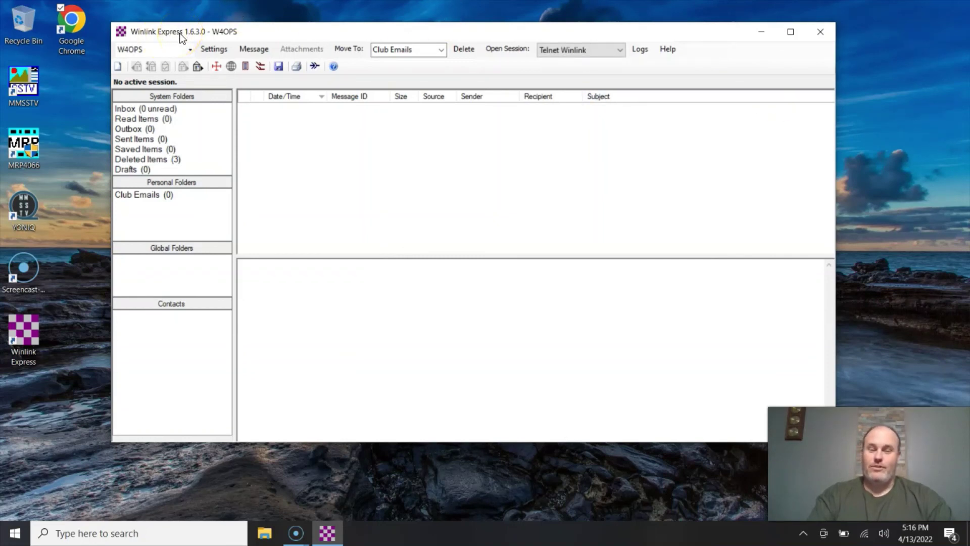
{"action": "left_click", "coordinate": [587, 50]}
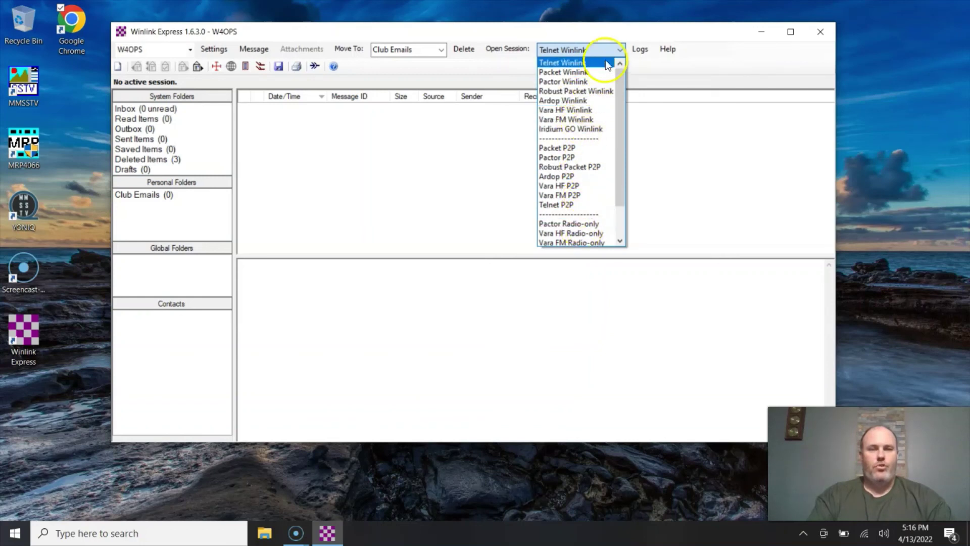
{"action": "left_click", "coordinate": [615, 32]}
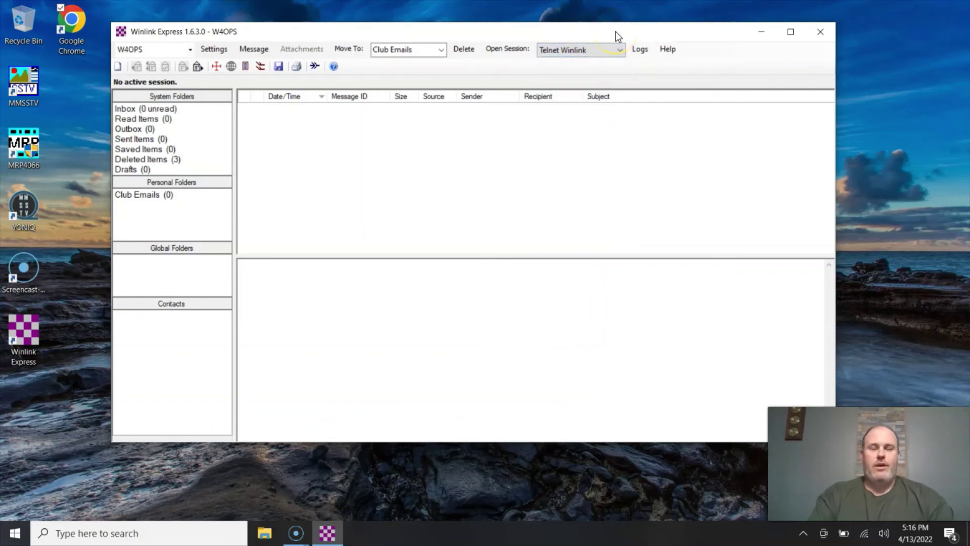